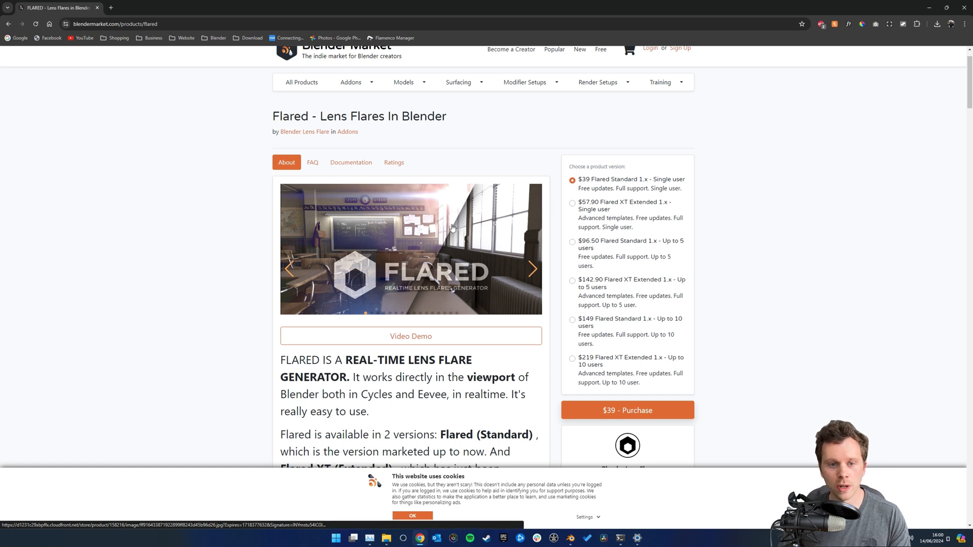
# Look through the Flared product page's feature descriptions and example images
pyautogui.scroll(-4, 451, 228)
pyautogui.scroll(-8, 453, 231)
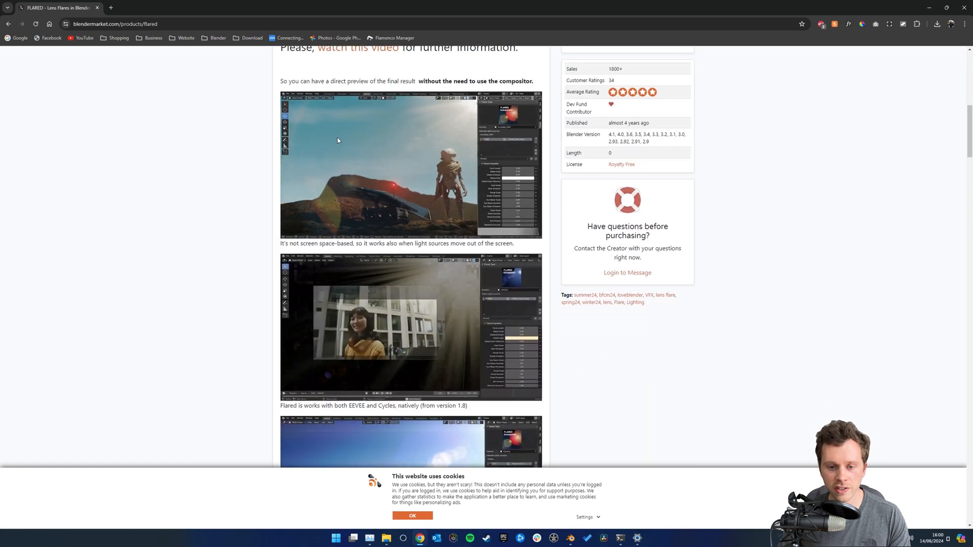
pyautogui.scroll(-8, 216, 258)
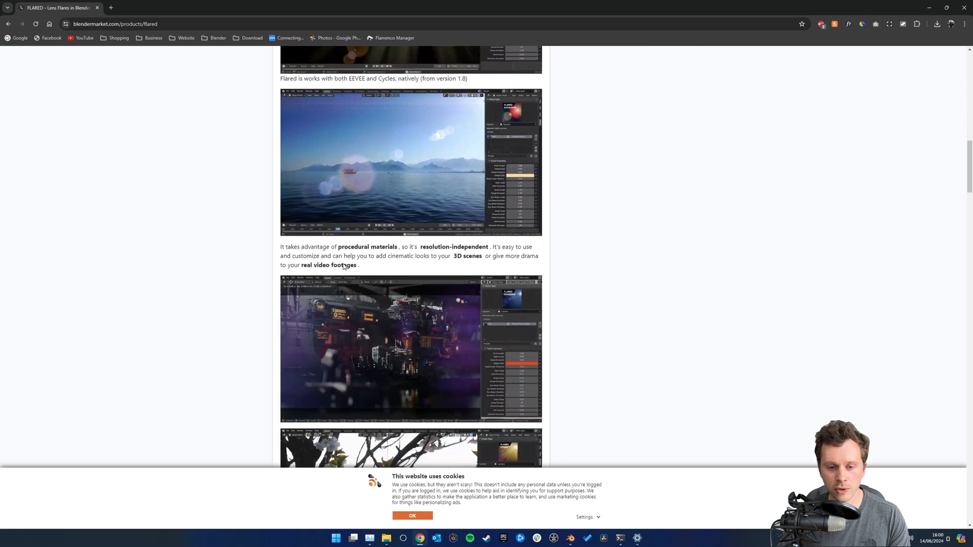
pyautogui.scroll(-10, 217, 259)
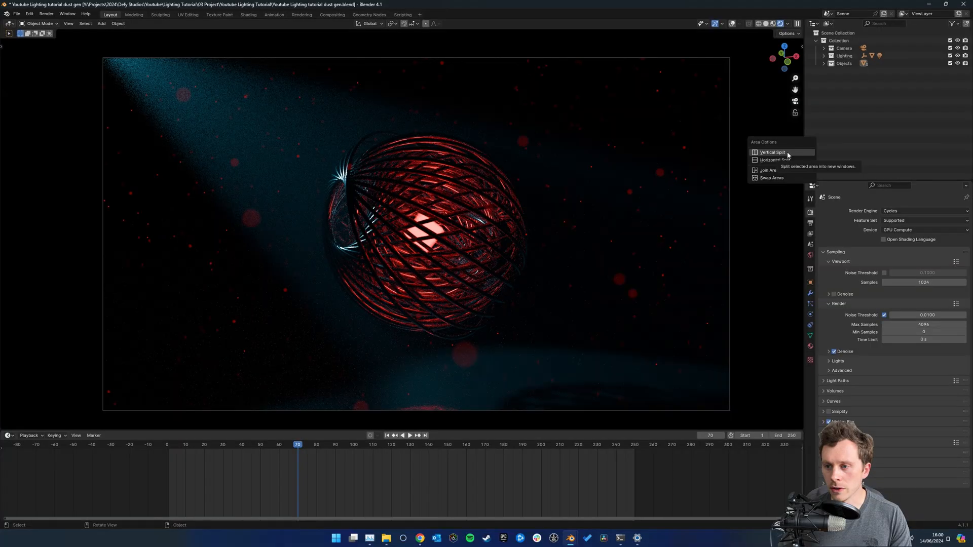
# Switch to Blender and split the 3D viewport vertically into two side-by-side views
pyautogui.rightClick(809, 153)
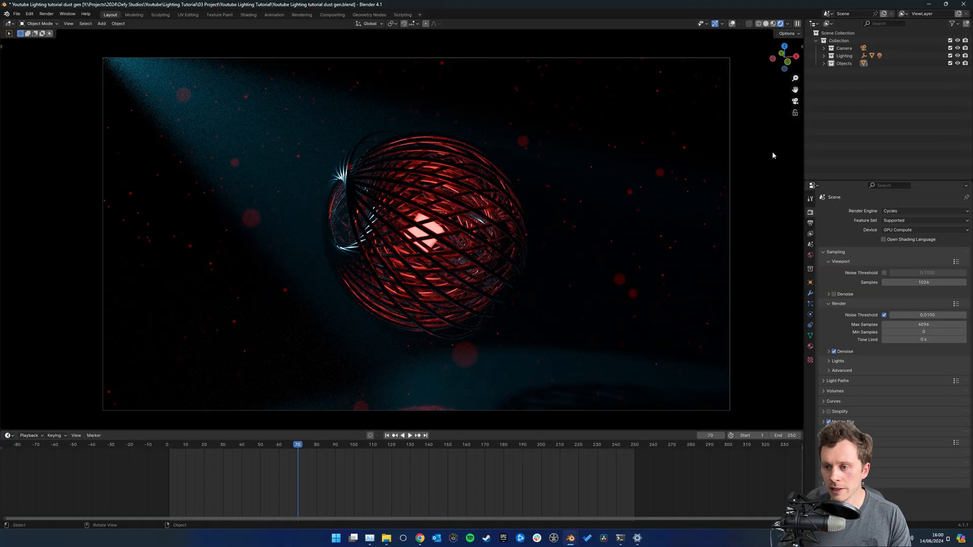
pyautogui.rightClick(802, 130)
pyautogui.click(780, 113)
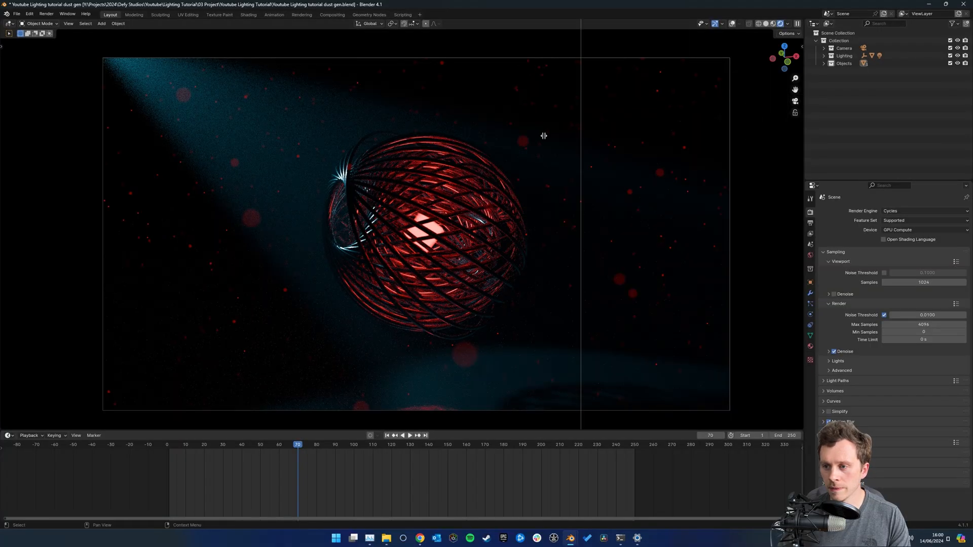
pyautogui.click(391, 132)
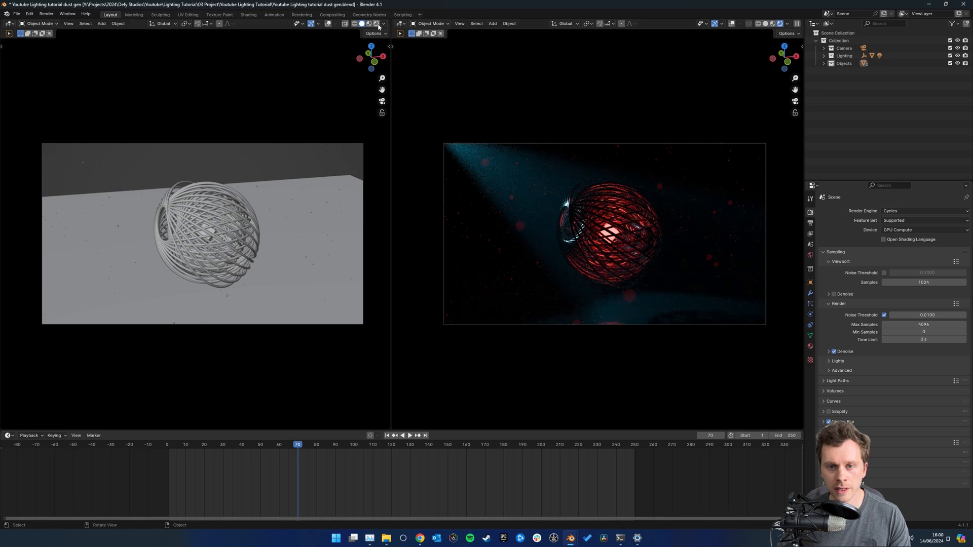
# Show the camera view in rendered shading beside a solid-shaded perspective view of the whole scene with overlays on
pyautogui.click(377, 23)
pyautogui.click(400, 23)
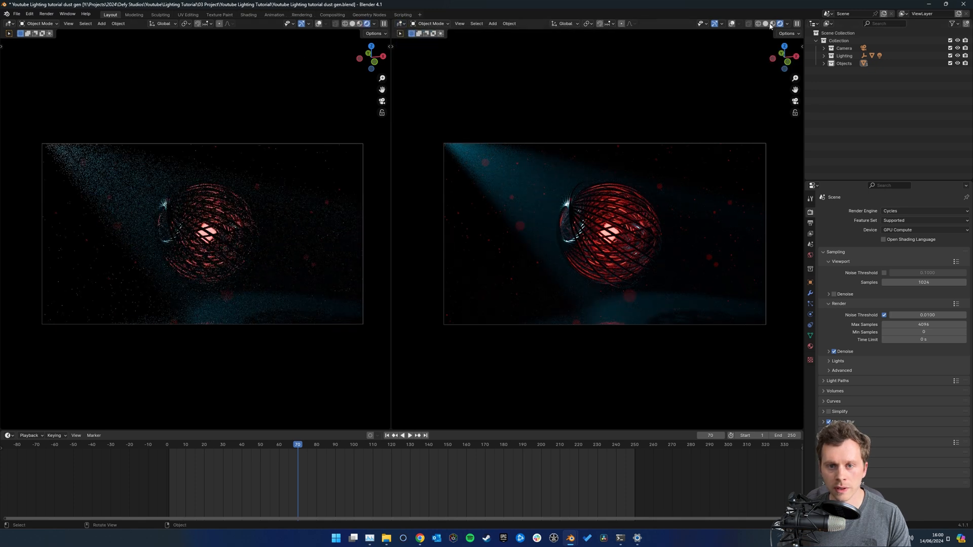
pyautogui.click(766, 24)
pyautogui.moveTo(659, 165); pyautogui.dragTo(722, 51, button='middle')
pyautogui.click(741, 23)
pyautogui.scroll(1, 326, 138)
pyautogui.scroll(-1, 343, 150)
pyautogui.moveTo(485, 169); pyautogui.dragTo(587, 191, button='middle')
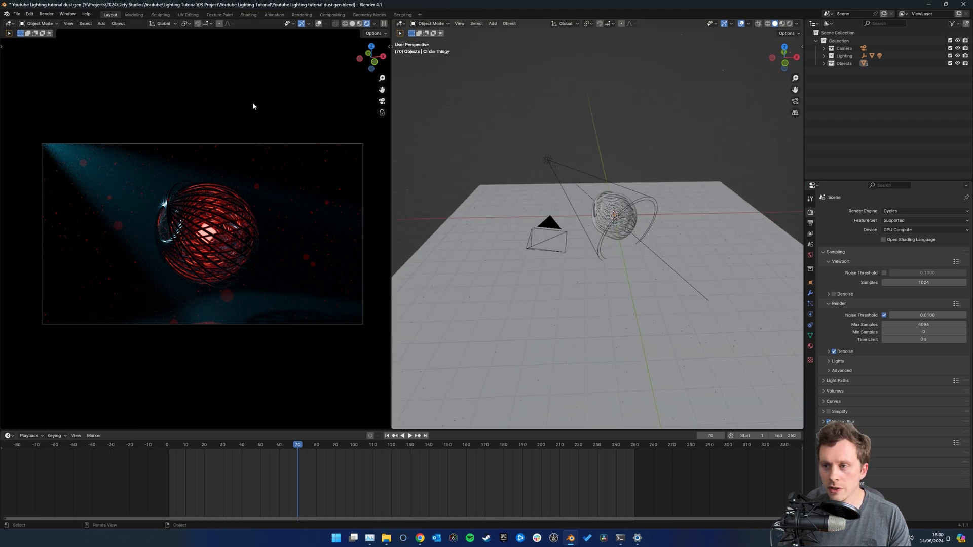
# Open the add-on preferences and locate the Flared XT installer zip in the Blender Addons folder, leaving the install dialog without installing
pyautogui.click(28, 15)
pyautogui.click(46, 120)
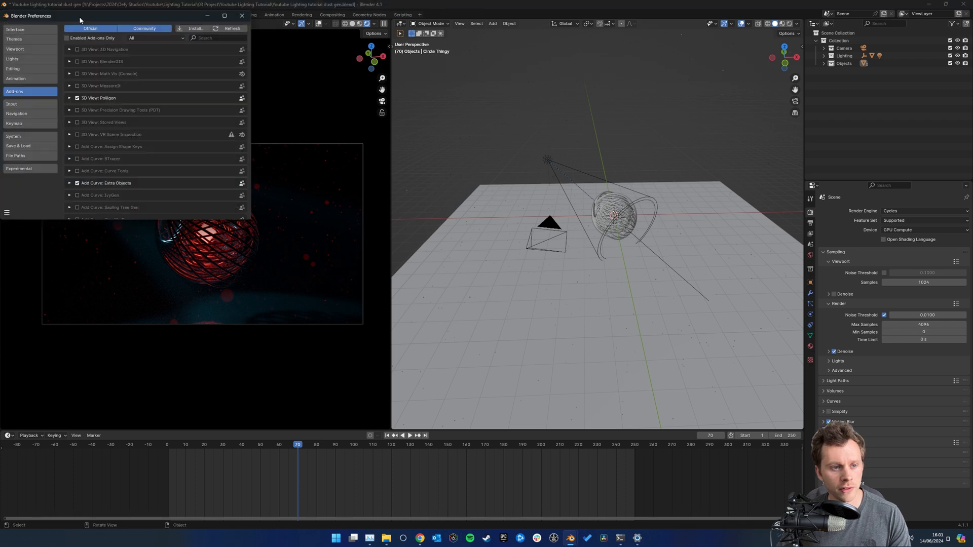
pyautogui.moveTo(79, 16); pyautogui.dragTo(211, 38)
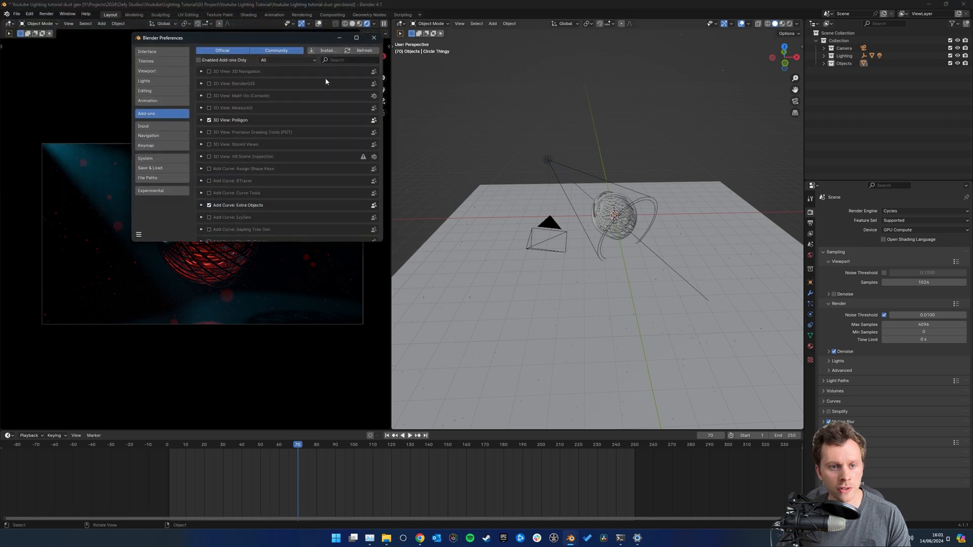
pyautogui.click(327, 50)
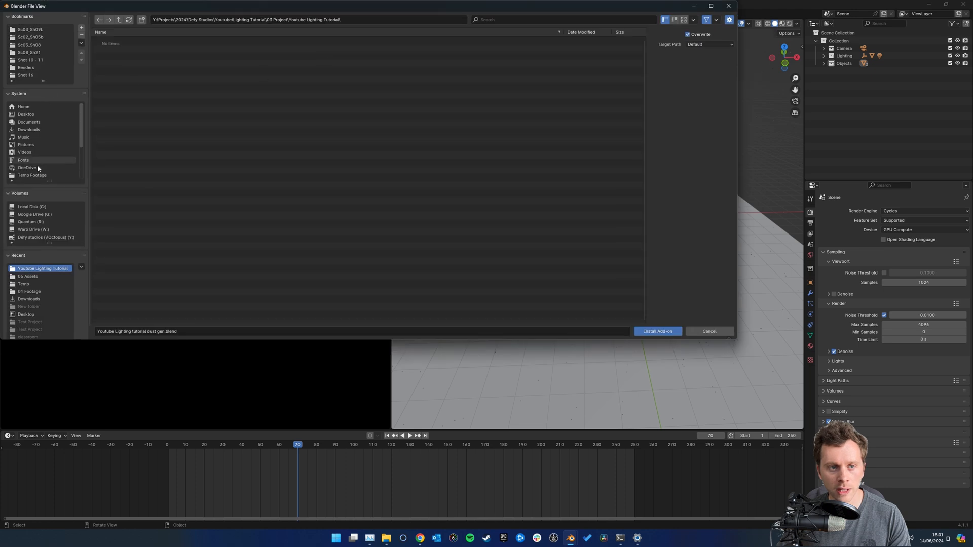
pyautogui.click(127, 79)
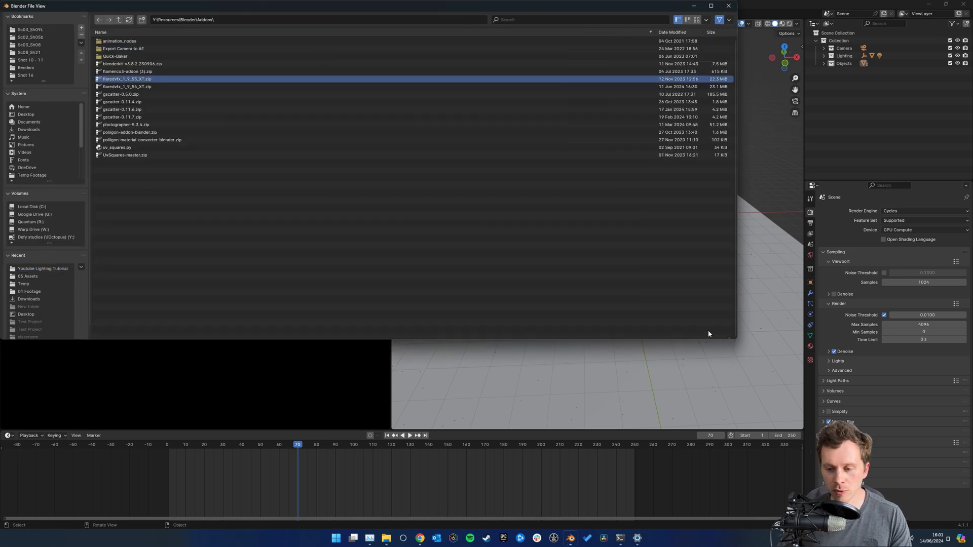
pyautogui.click(708, 332)
# Search the add-ons for "flar", inspect the Flared XT entry's details and close the preferences
pyautogui.write('flar')
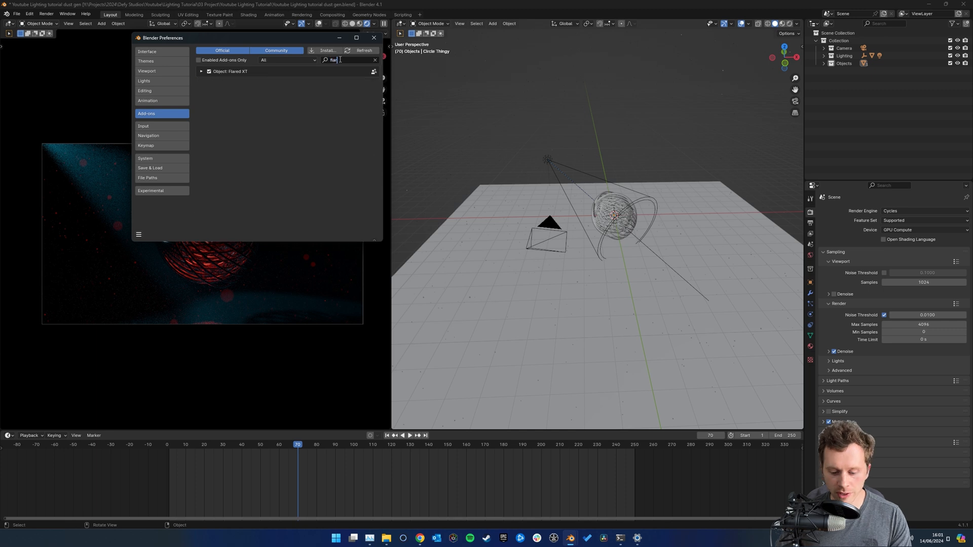
pyautogui.click(201, 72)
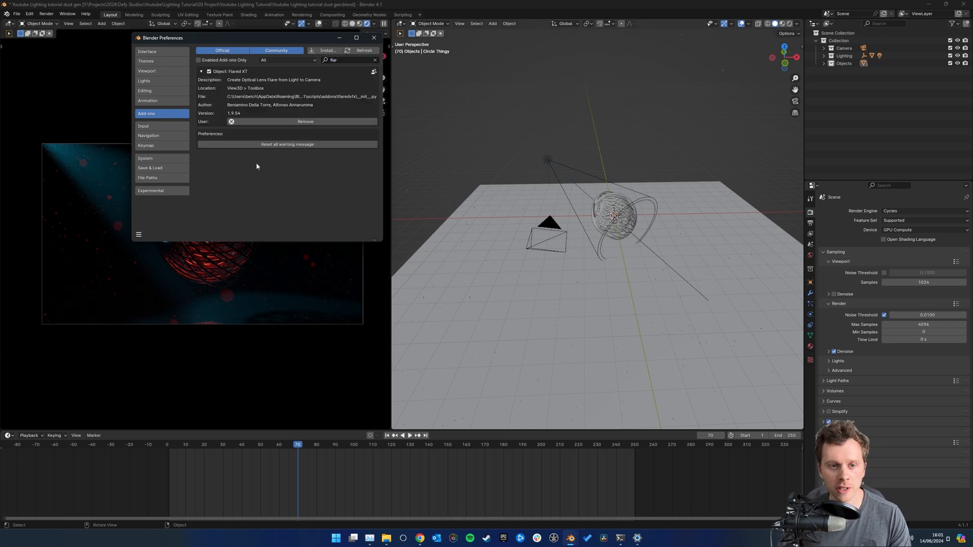
pyautogui.click(374, 37)
# Display the Flared add-on's settings in the solid viewport's sidebar, leaving the Flared Render Engine section collapsed
pyautogui.press('n')
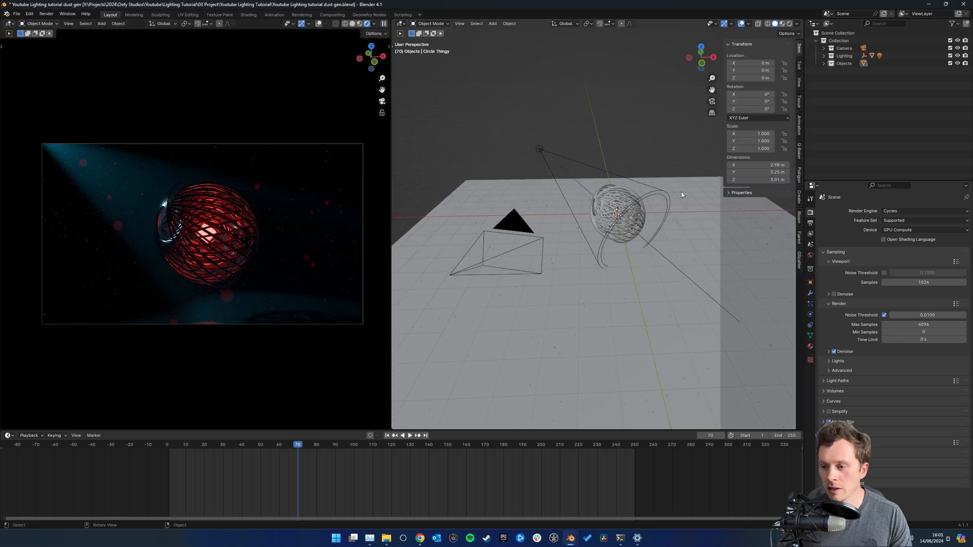
pyautogui.click(799, 237)
pyautogui.press('n')
pyautogui.press('n')
pyautogui.press('n')
pyautogui.press('n')
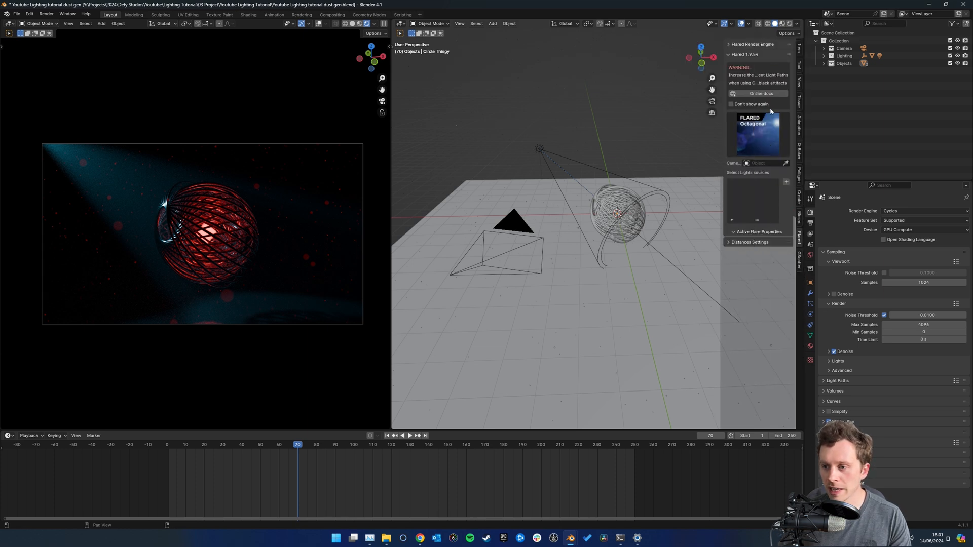
pyautogui.click(729, 44)
pyautogui.click(729, 44)
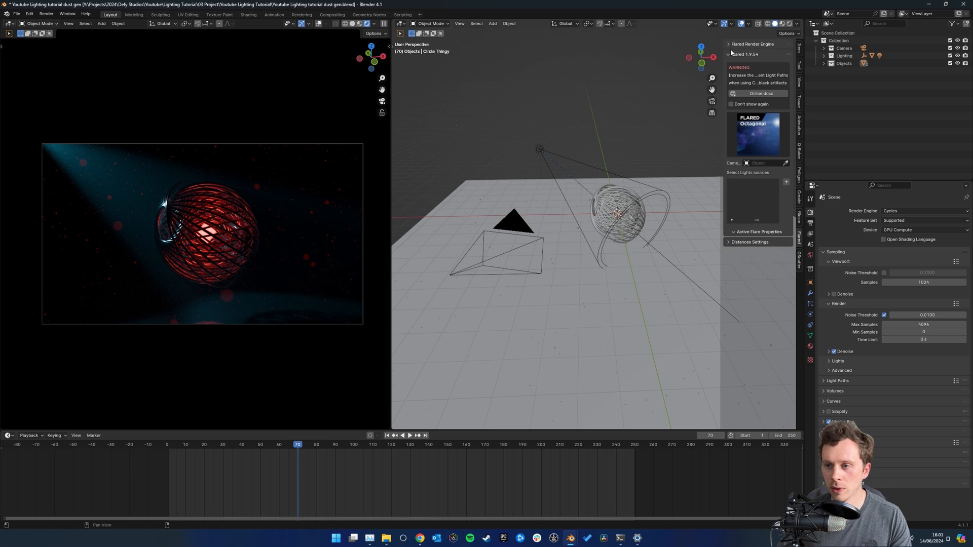
# Assign the scene's Camera object as the Flared camera
pyautogui.moveTo(569, 190); pyautogui.dragTo(583, 182, button='middle')
pyautogui.click(823, 48)
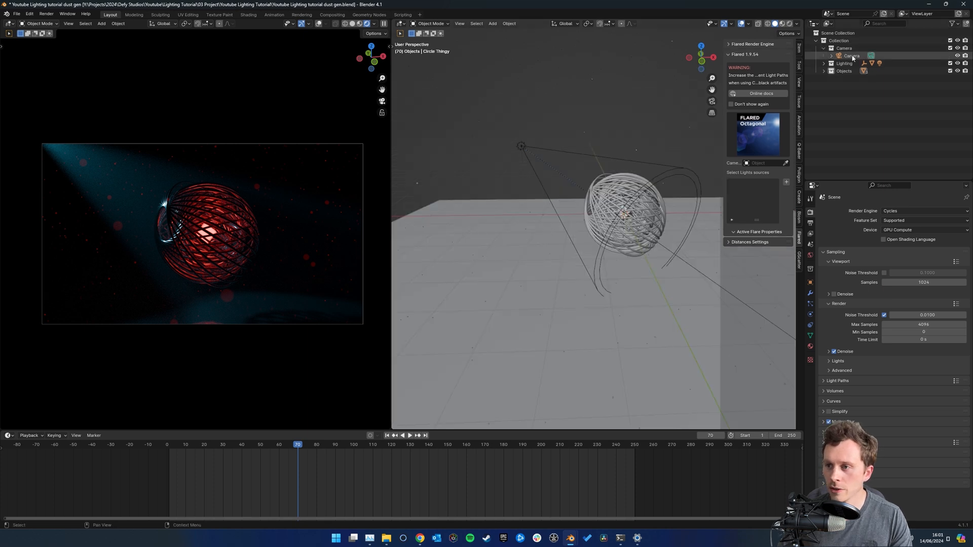
pyautogui.click(851, 56)
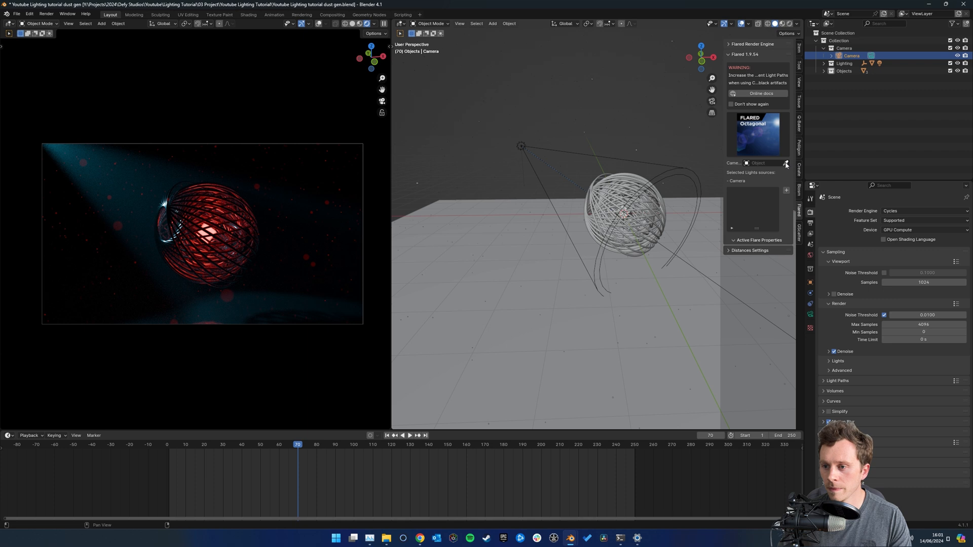
pyautogui.moveTo(851, 52); pyautogui.dragTo(762, 165)
# Select the Point light in the Lighting collection as the flare's light source
pyautogui.click(521, 146)
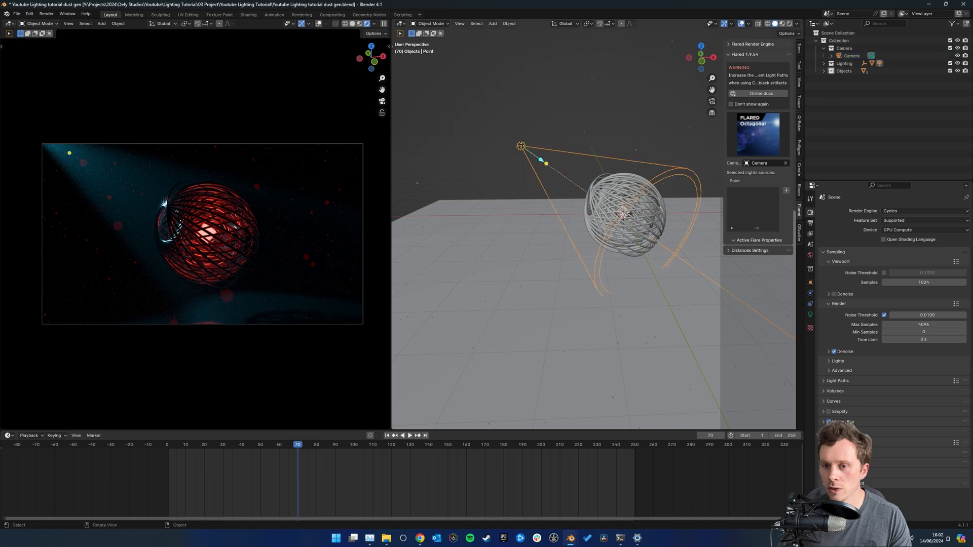
pyautogui.click(823, 63)
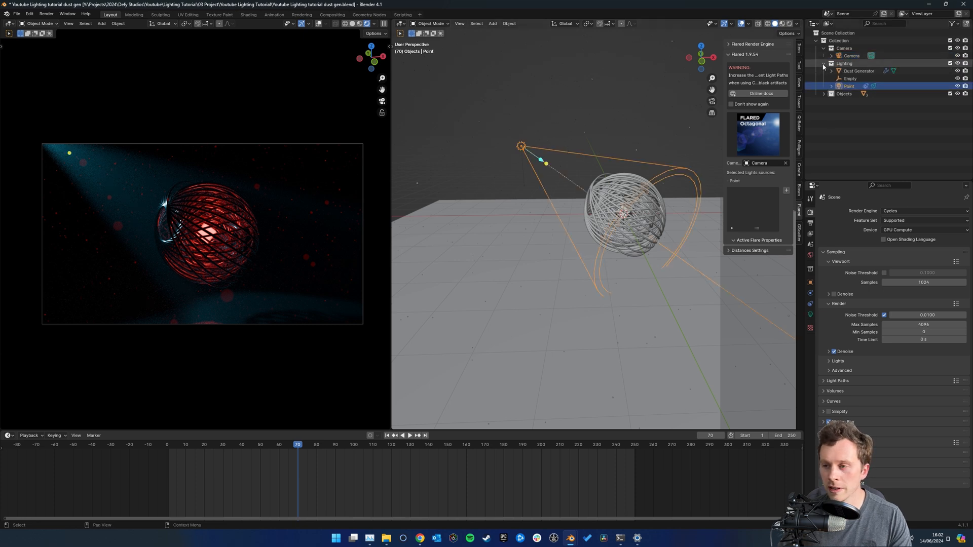
pyautogui.click(852, 79)
pyautogui.click(851, 87)
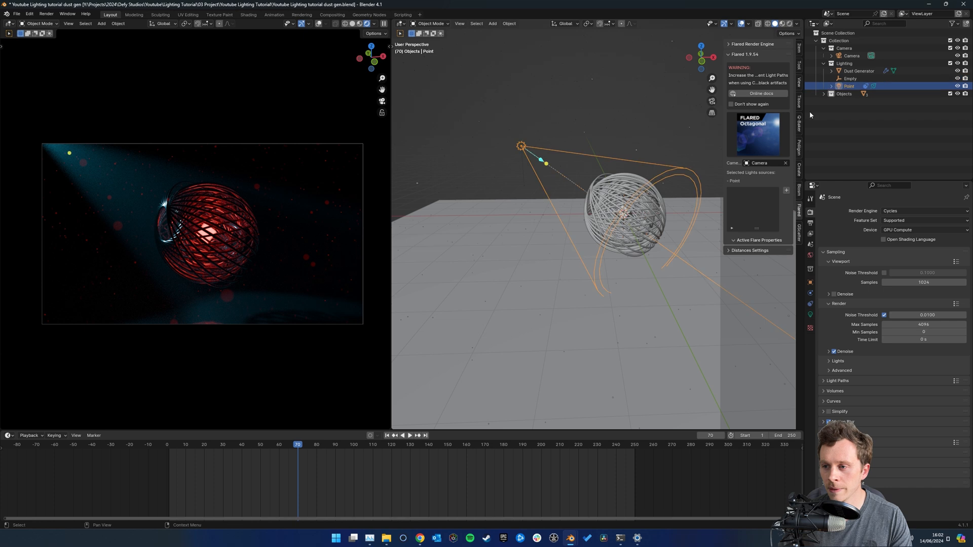
pyautogui.scroll(3, 644, 194)
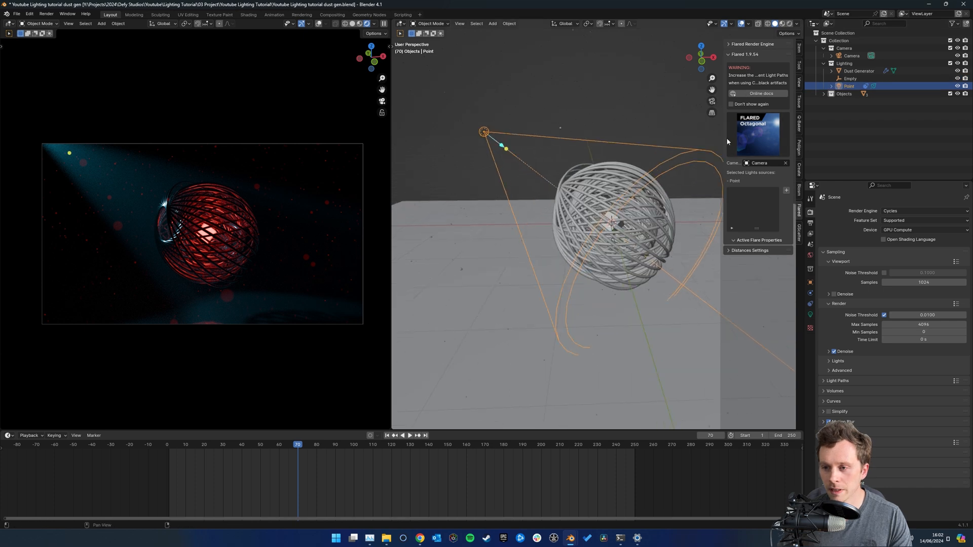
# Choose the Octagonal flare type and add the flare to the selected Point light
pyautogui.click(760, 136)
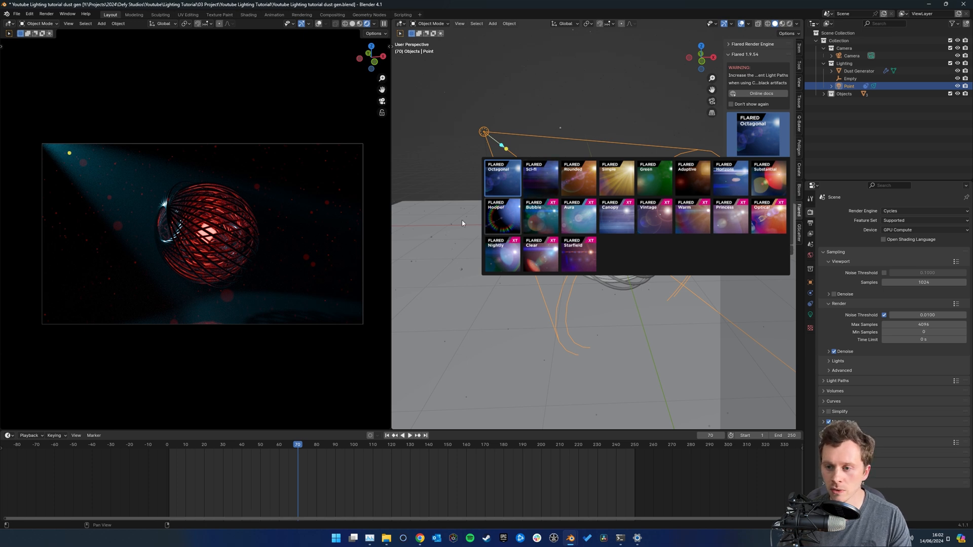
pyautogui.click(503, 181)
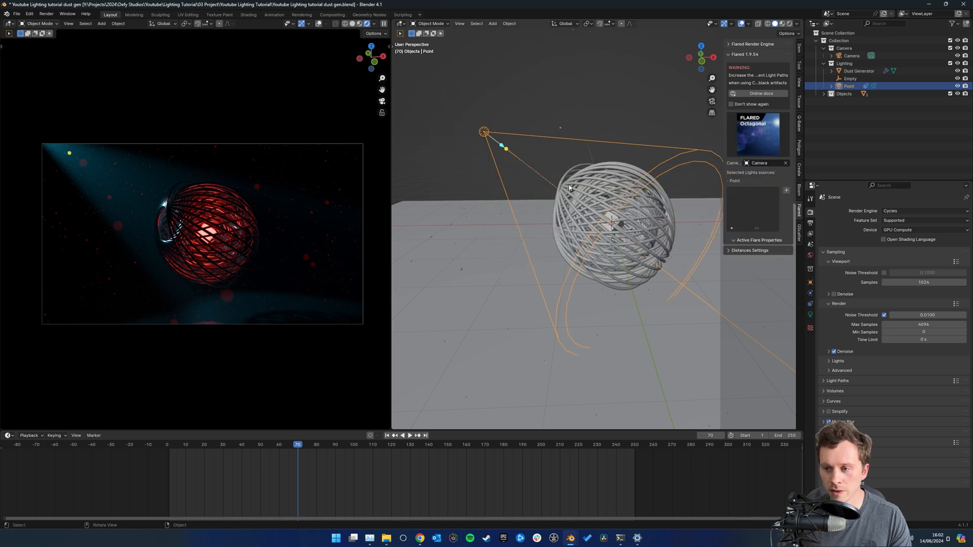
pyautogui.click(786, 191)
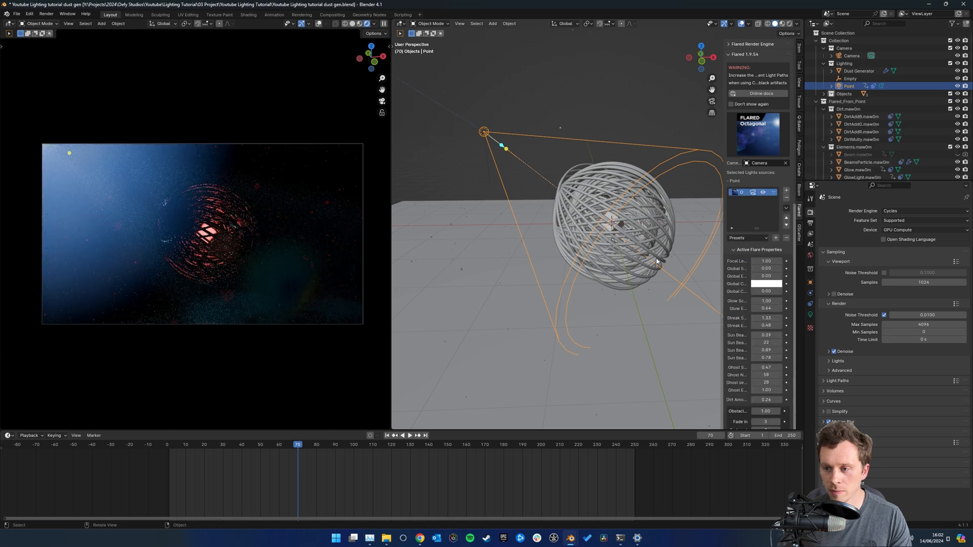
# Examine the flare planes generated in front of the camera and how they line up with the Point light
pyautogui.scroll(-3, 612, 240)
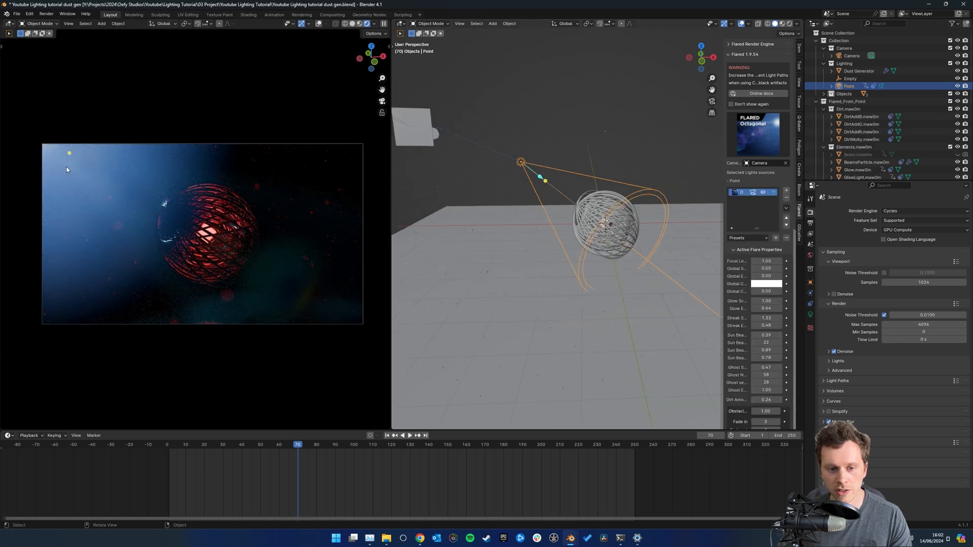
pyautogui.moveTo(424, 232); pyautogui.dragTo(636, 254, button='middle')
pyautogui.scroll(5, 634, 251)
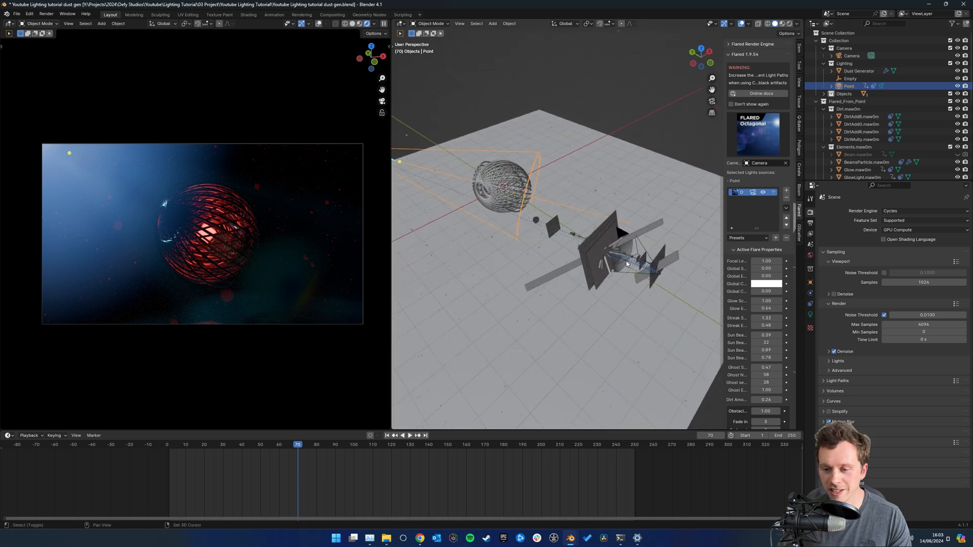
pyautogui.scroll(3, 621, 263)
pyautogui.moveTo(492, 230); pyautogui.dragTo(596, 256, button='middle')
pyautogui.scroll(2, 620, 268)
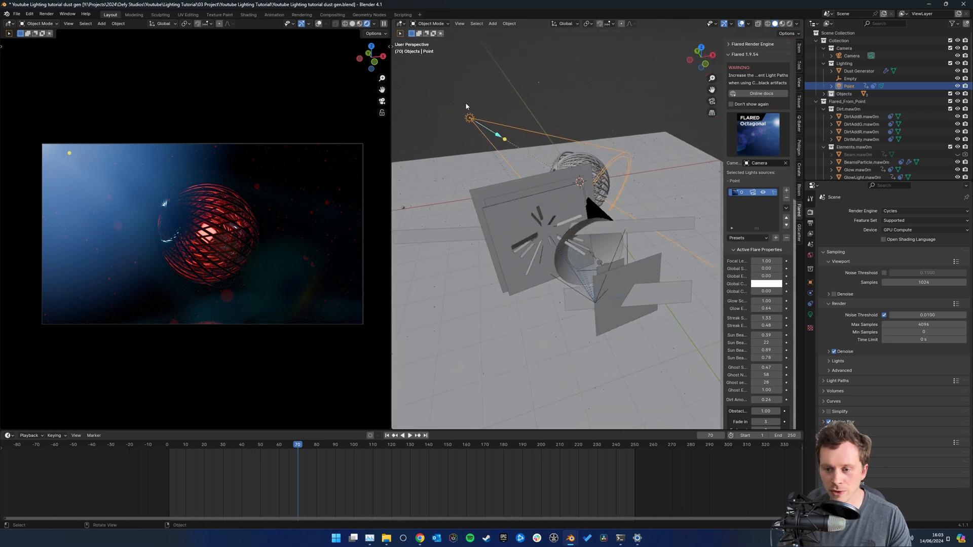
pyautogui.moveTo(466, 105); pyautogui.dragTo(483, 119, button='middle')
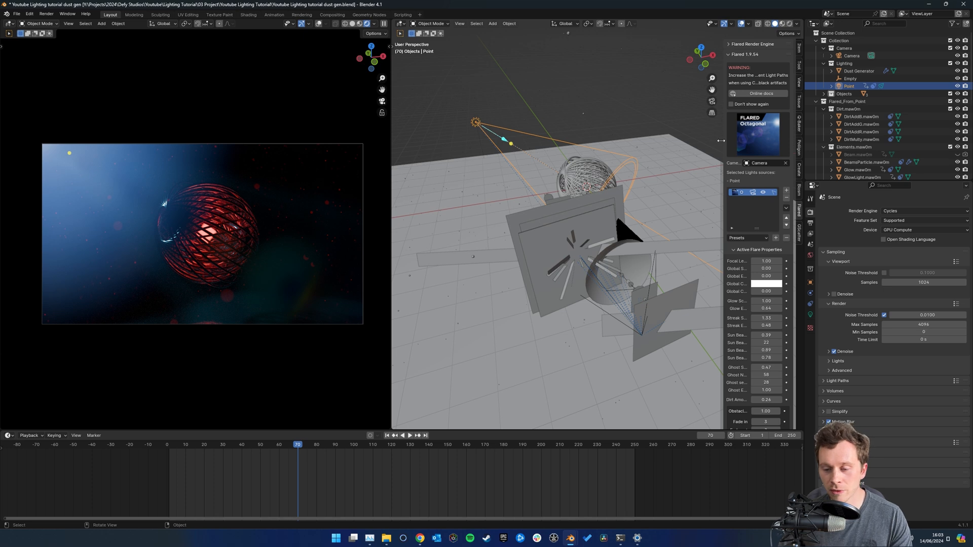
# Move the Point light closer to the wire sphere so the lens flare shifts further into the camera frame
pyautogui.press('g')
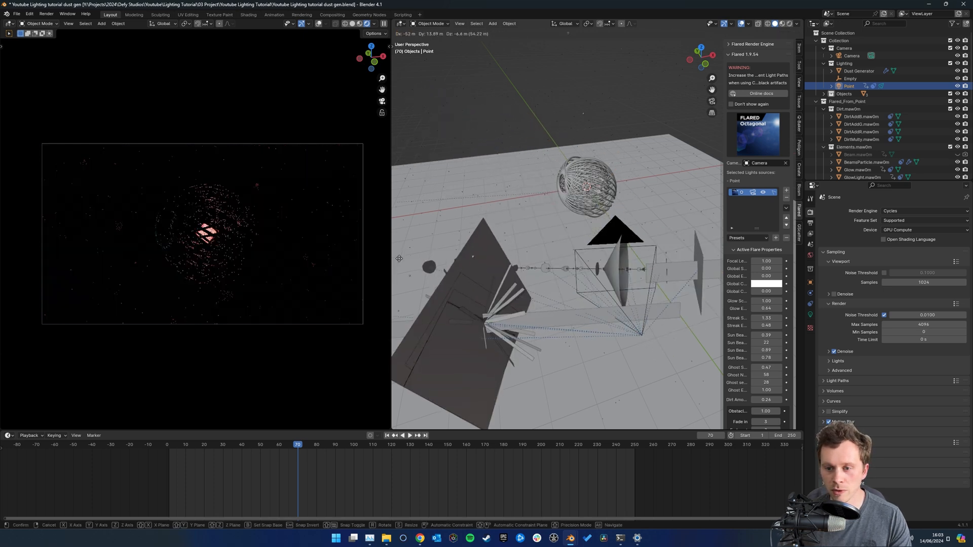
pyautogui.rightClick(526, 179)
pyautogui.moveTo(536, 180); pyautogui.dragTo(509, 160, button='middle')
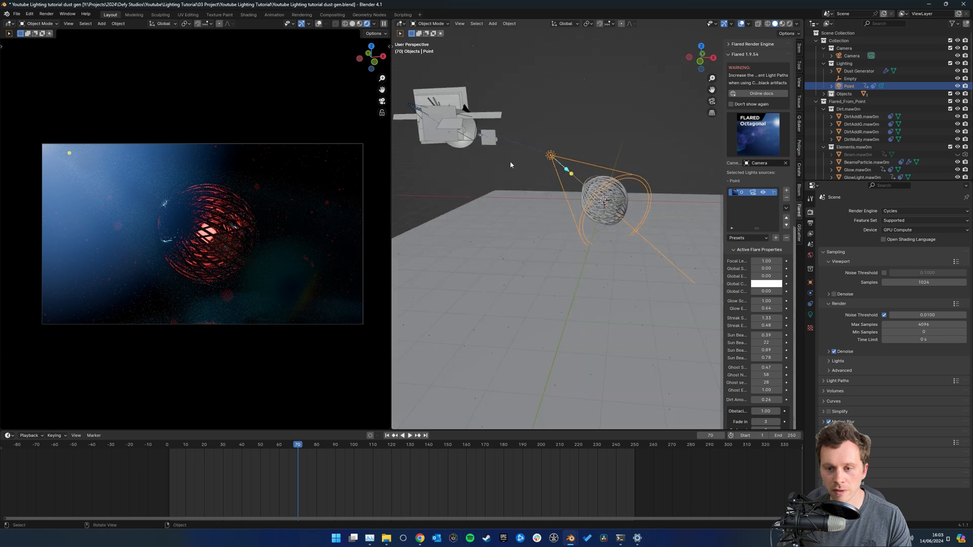
pyautogui.press('g')
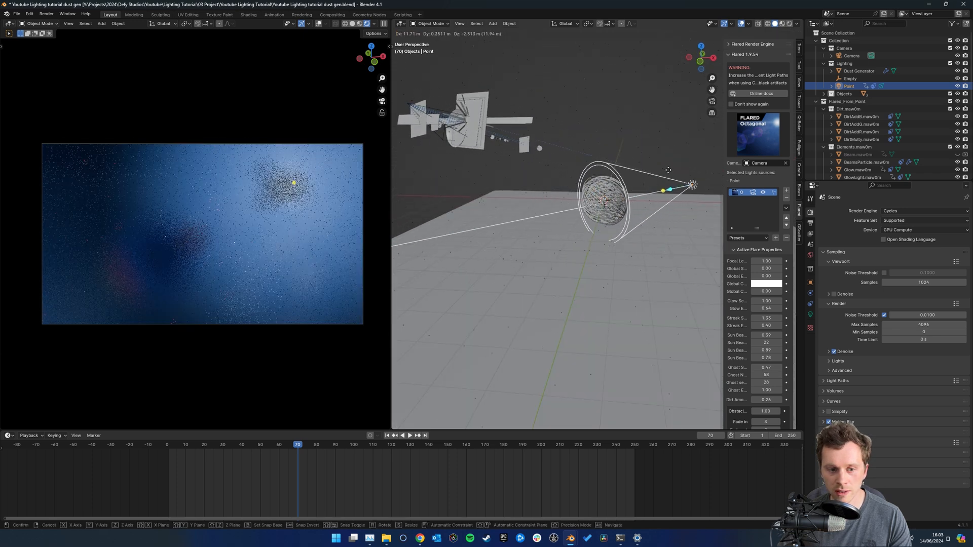
pyautogui.click(557, 168)
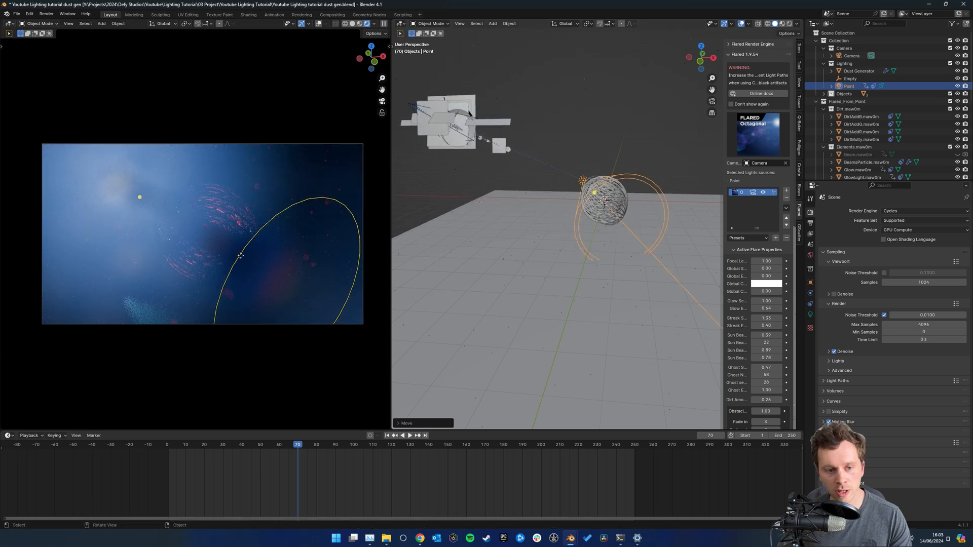
pyautogui.moveTo(488, 165); pyautogui.dragTo(553, 235, button='middle')
pyautogui.moveTo(616, 156); pyautogui.dragTo(608, 260, button='middle')
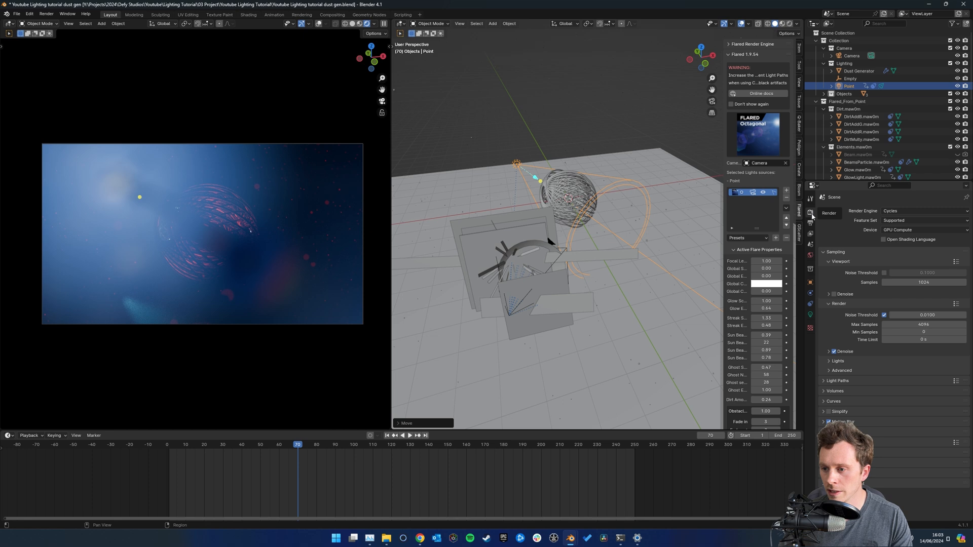
# Set the Cycles render's Transparent max bounces under Light Paths to 100
pyautogui.click(824, 380)
pyautogui.scroll(-4, 853, 360)
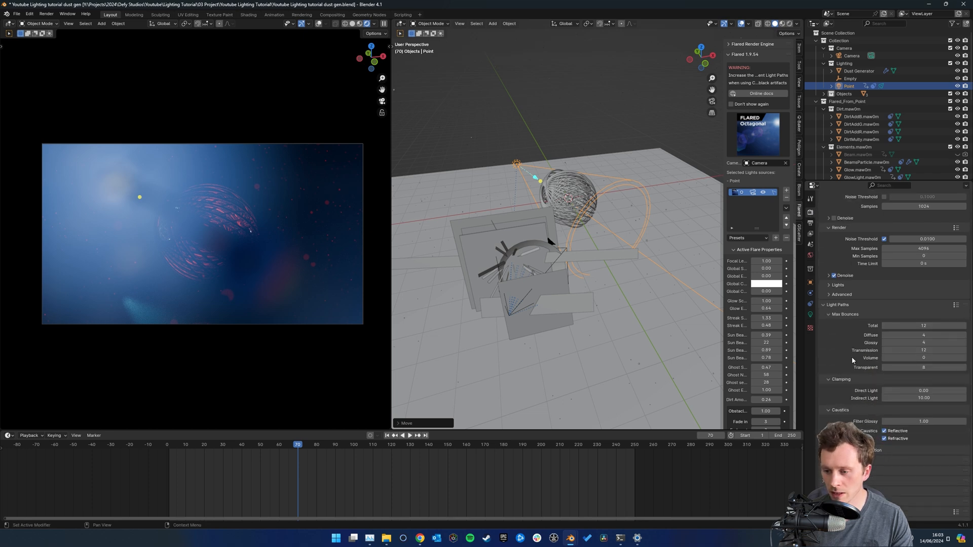
pyautogui.scroll(-2, 860, 354)
pyautogui.click(910, 336)
pyautogui.write('100')
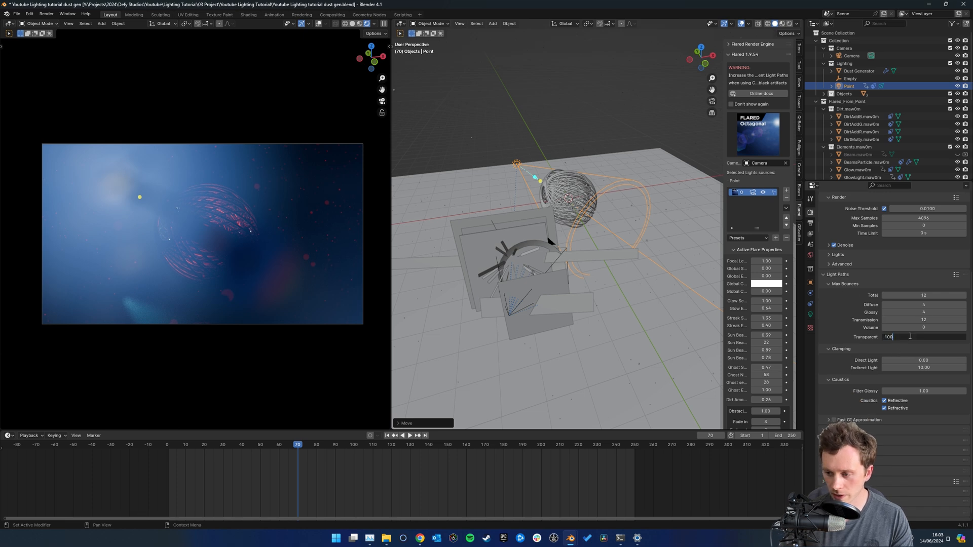
pyautogui.press('Return')
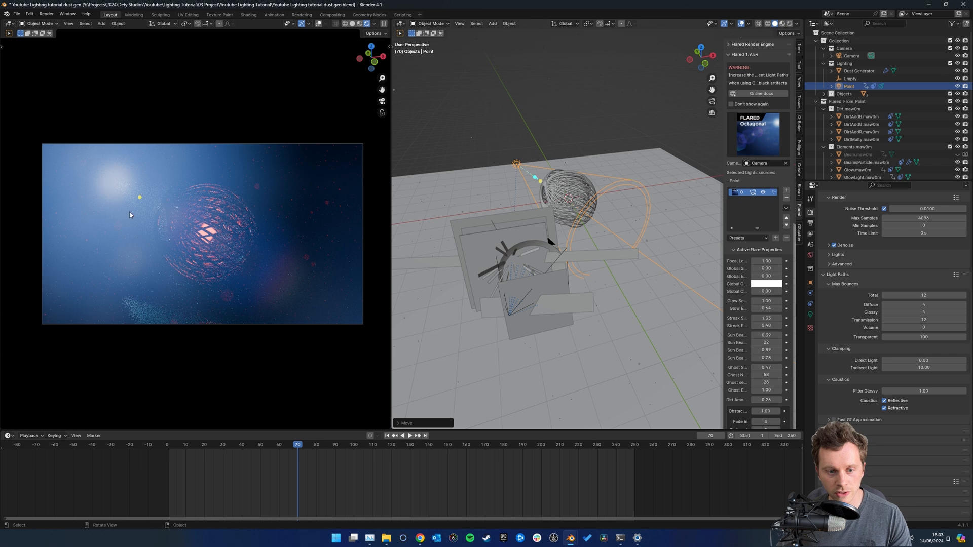
# Move the Point light away from the wire sphere towards the upper-left corner of the camera frame
pyautogui.moveTo(480, 239); pyautogui.dragTo(577, 224, button='middle')
pyautogui.press('g')
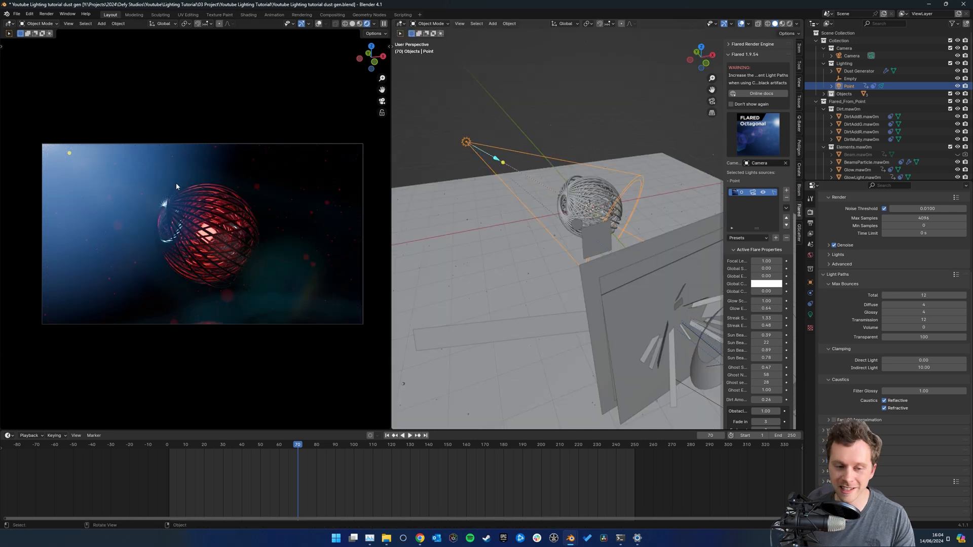
# Collapse the outliner collections and move the Flared_From_Point collection into the Lighting collection
pyautogui.click(824, 49)
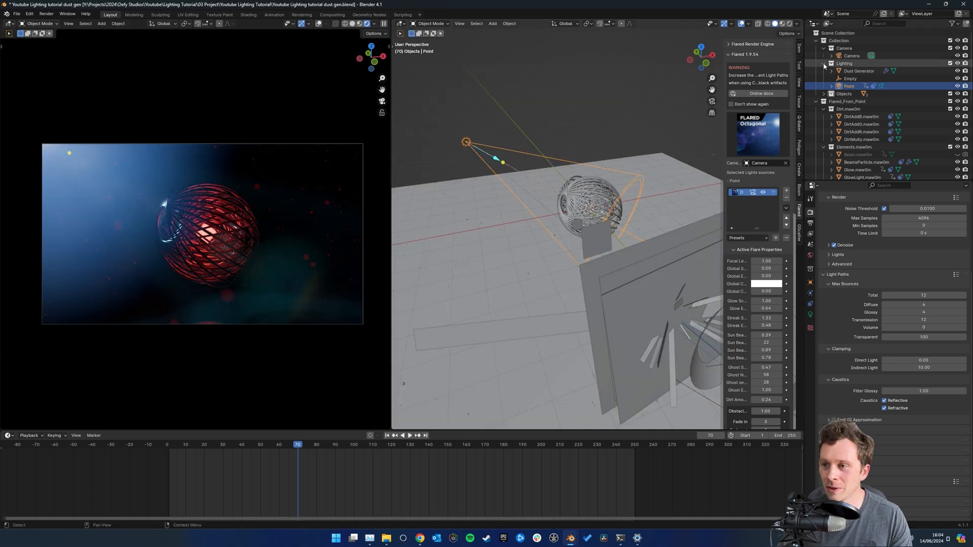
pyautogui.click(823, 56)
pyautogui.click(815, 71)
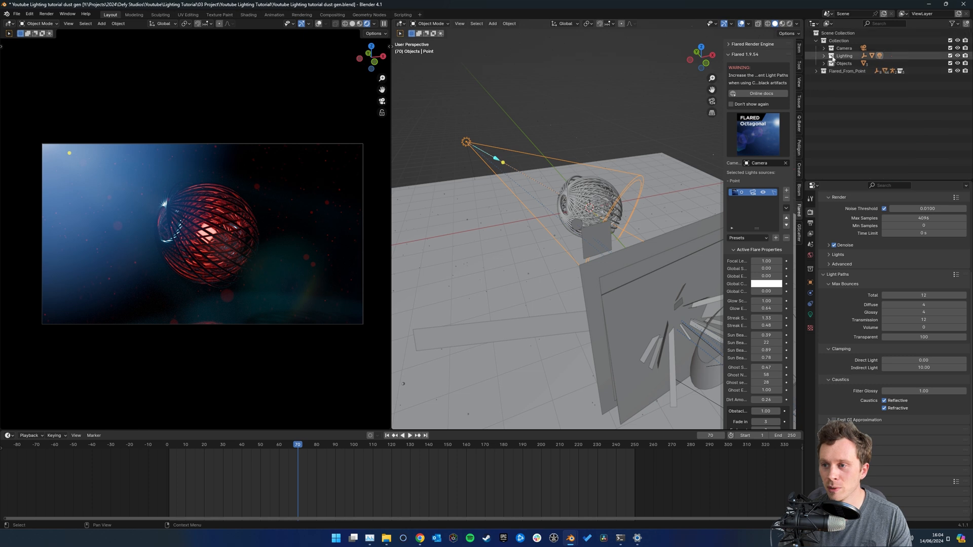
pyautogui.click(847, 71)
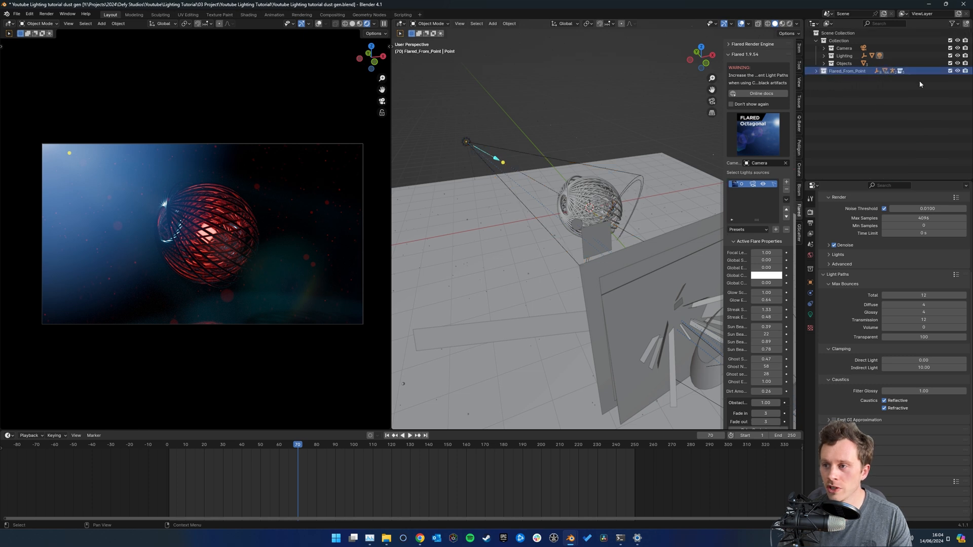
pyautogui.scroll(-1, 652, 129)
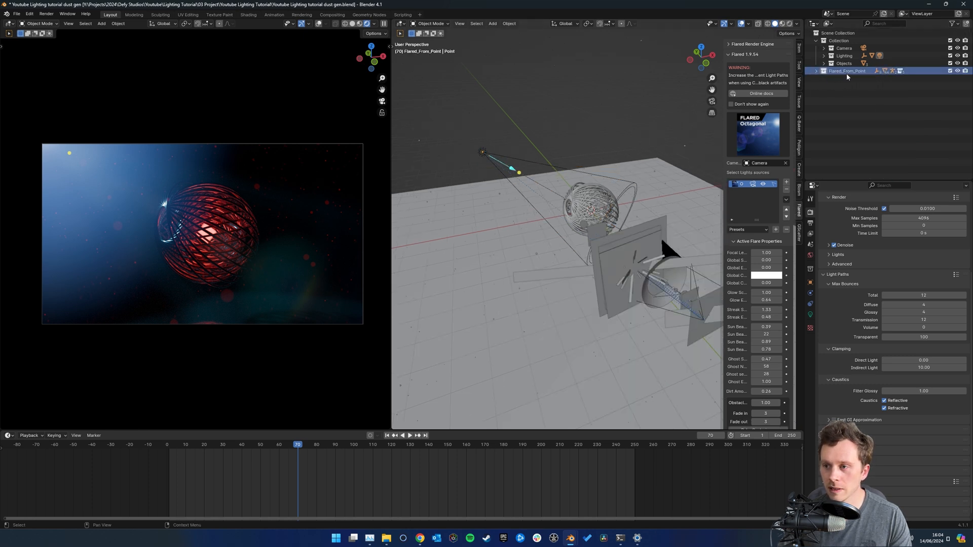
pyautogui.moveTo(835, 76); pyautogui.dragTo(830, 59)
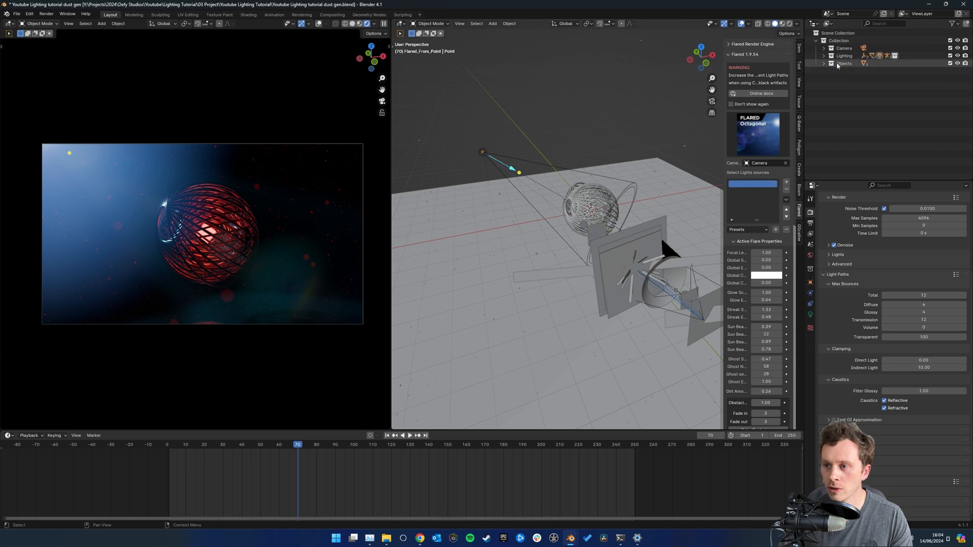
pyautogui.click(823, 57)
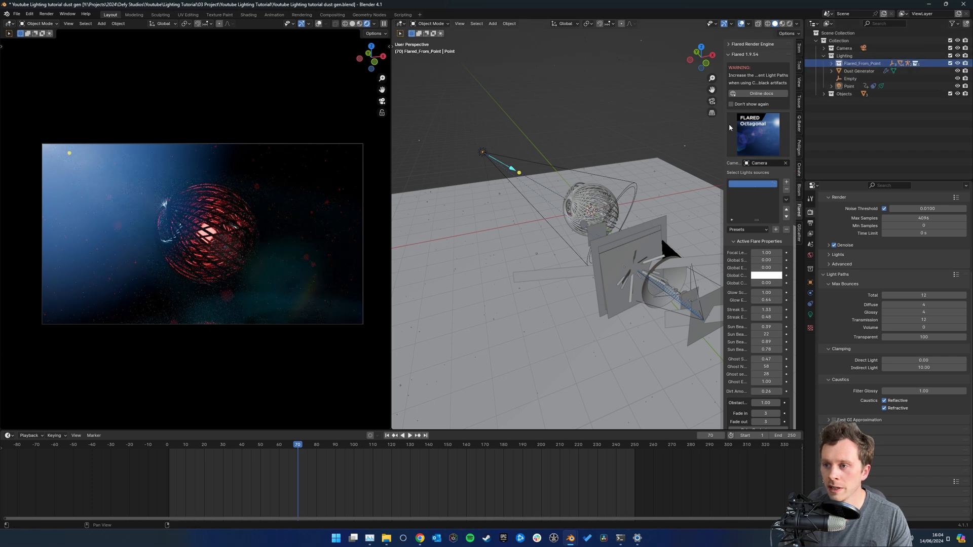
# Examine the flare elements through the camera in wireframe shading
pyautogui.click(712, 101)
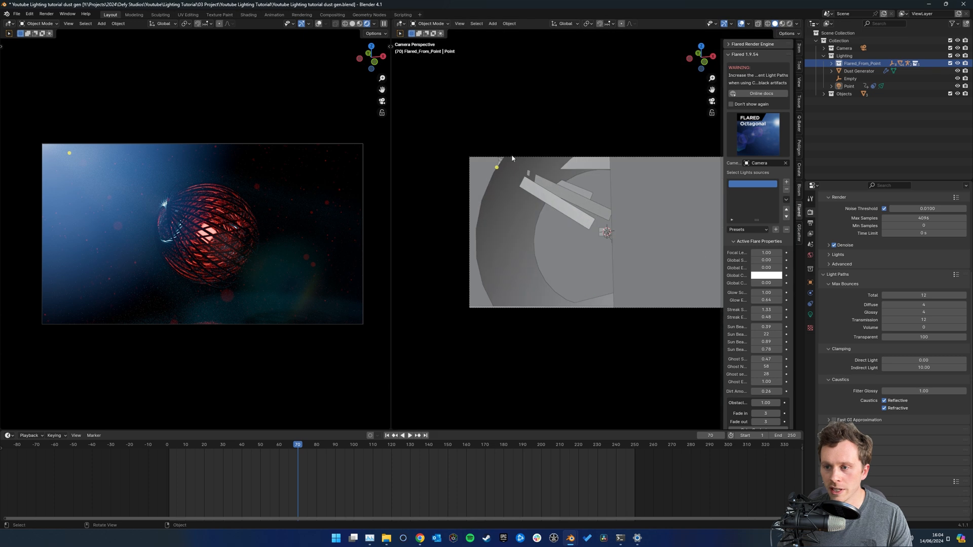
pyautogui.scroll(-2, 629, 181)
pyautogui.scroll(3, 623, 177)
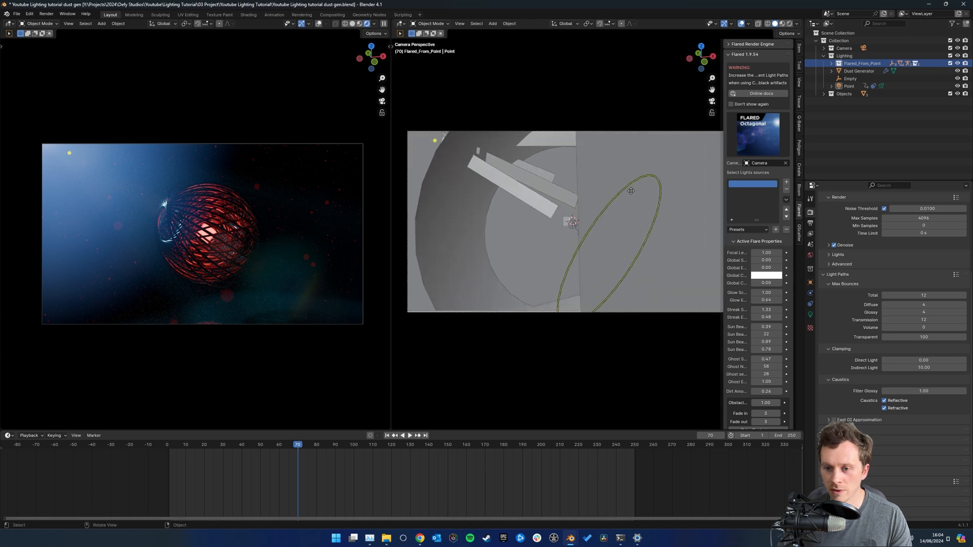
pyautogui.click(767, 23)
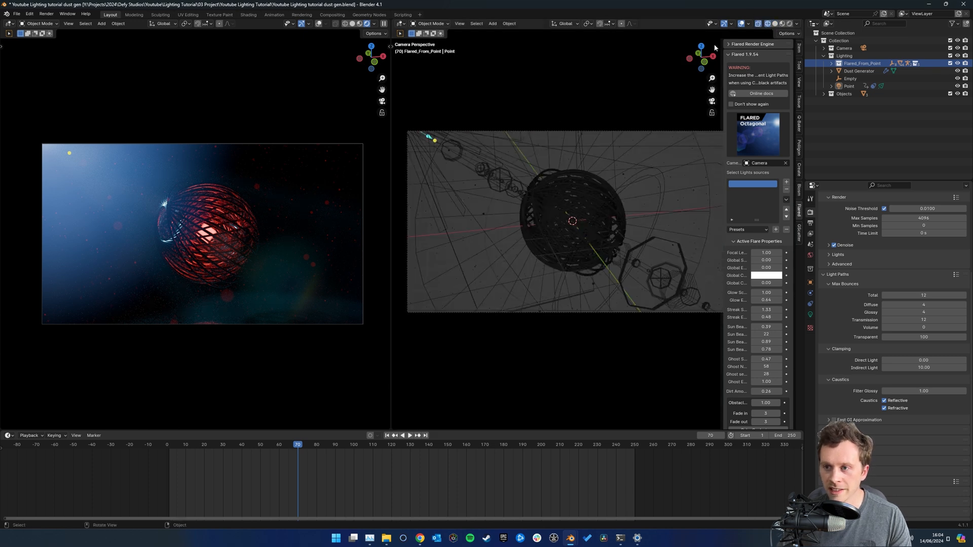
# Compare the scene with the Flared_From_Point collection hidden and shown, and return the working view to solid shading
pyautogui.click(957, 64)
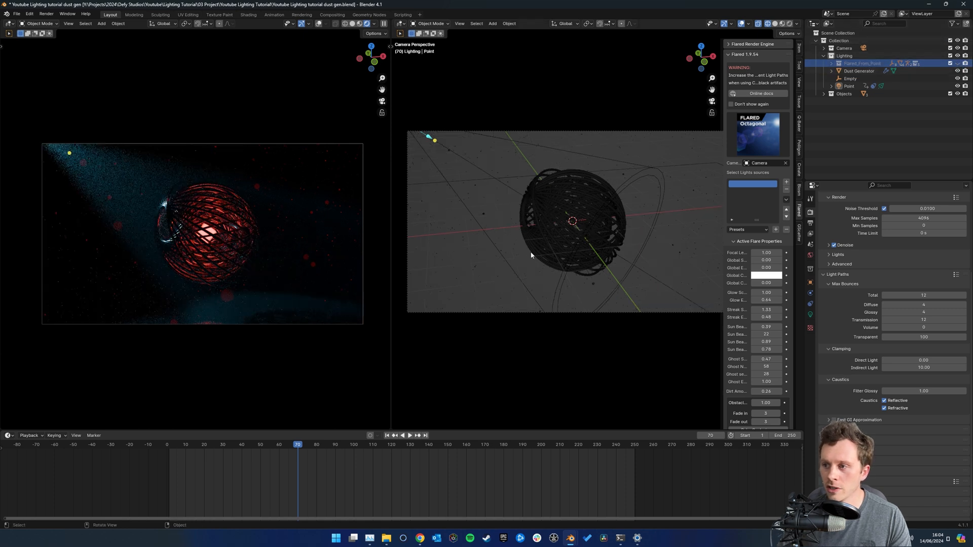
pyautogui.moveTo(597, 163); pyautogui.dragTo(622, 202, button='middle')
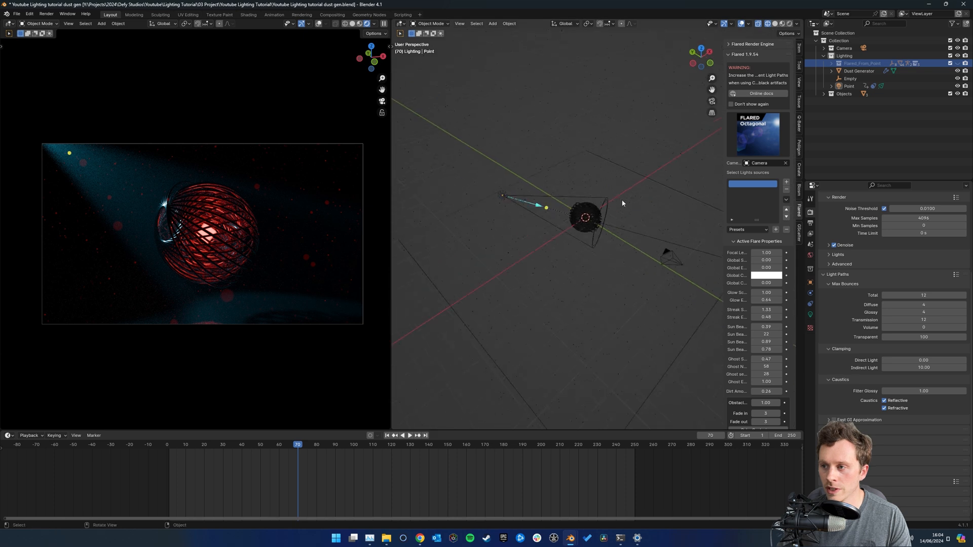
pyautogui.click(957, 63)
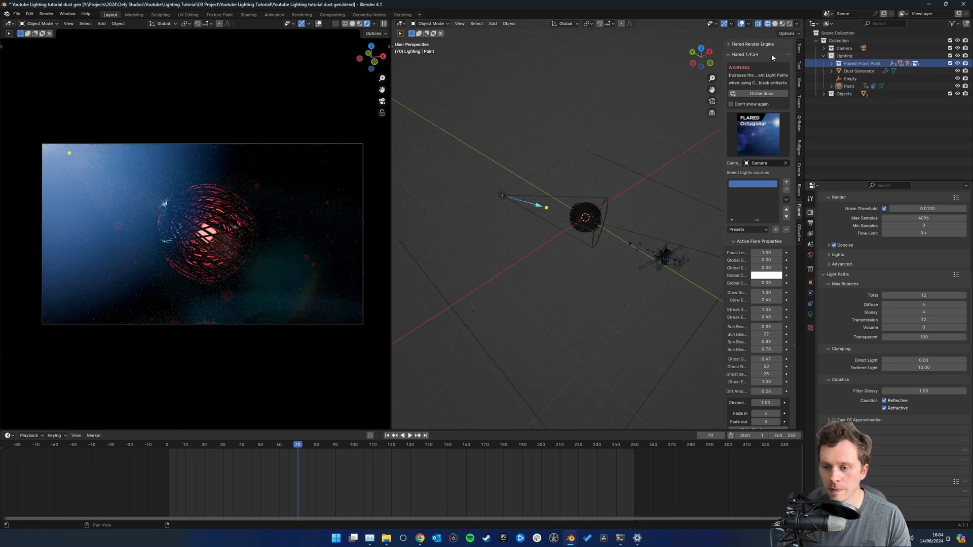
pyautogui.moveTo(771, 54); pyautogui.dragTo(749, 49, button='middle')
pyautogui.click(774, 24)
pyautogui.moveTo(676, 187); pyautogui.dragTo(680, 163, button='middle')
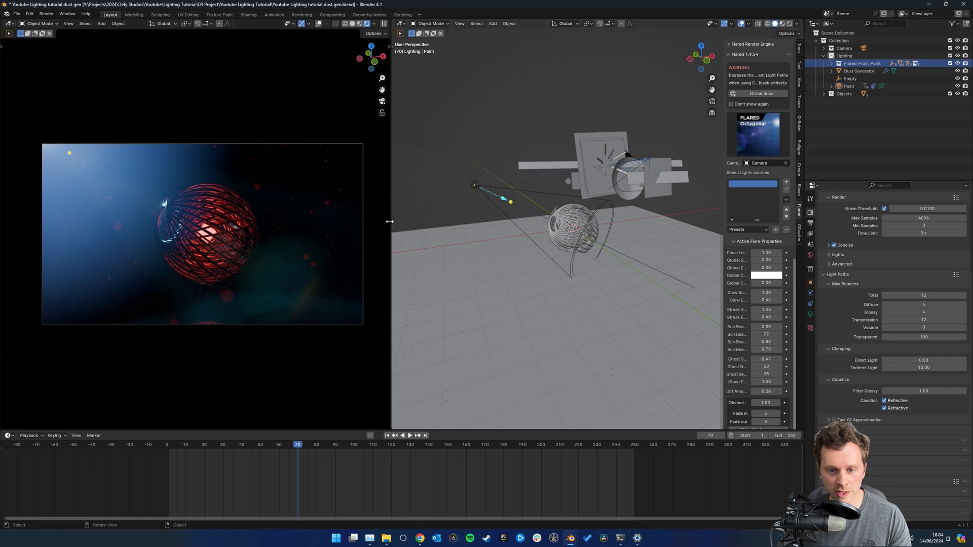
# Enlarge the rendered view and Flared settings, and set Focal Length to 1.24, Glow Scale to 0.52 and Glow Emission to 0.28
pyautogui.moveTo(389, 221); pyautogui.dragTo(468, 218)
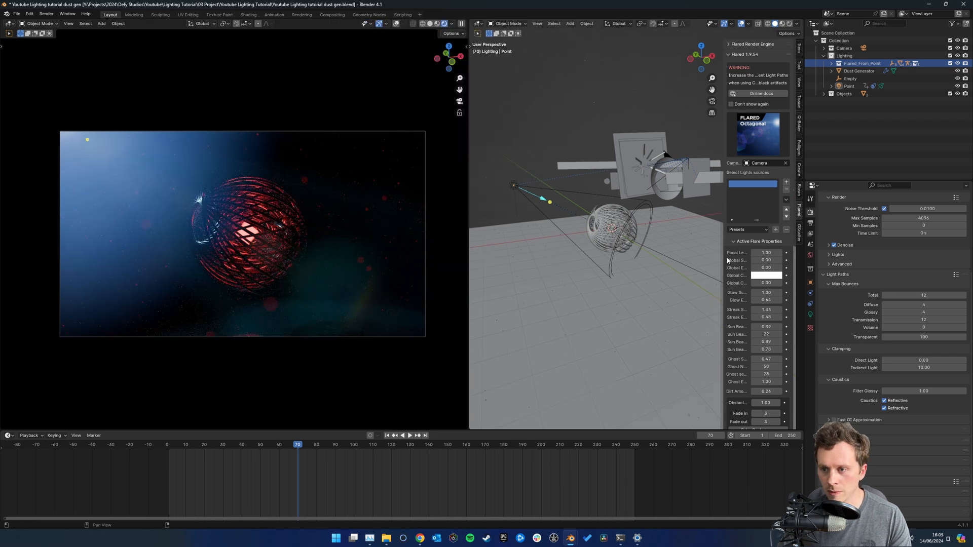
pyautogui.moveTo(720, 248); pyautogui.dragTo(640, 251)
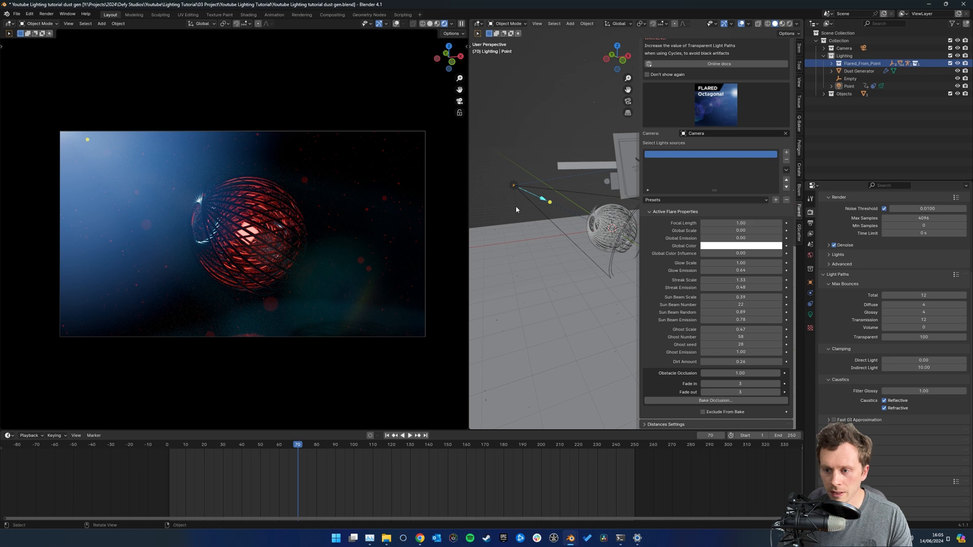
pyautogui.moveTo(740, 222)
pyautogui.mouseDown()
pyautogui.moveTo(762, 223)
pyautogui.moveTo(738, 223)
pyautogui.moveTo(752, 223)
pyautogui.mouseUp()
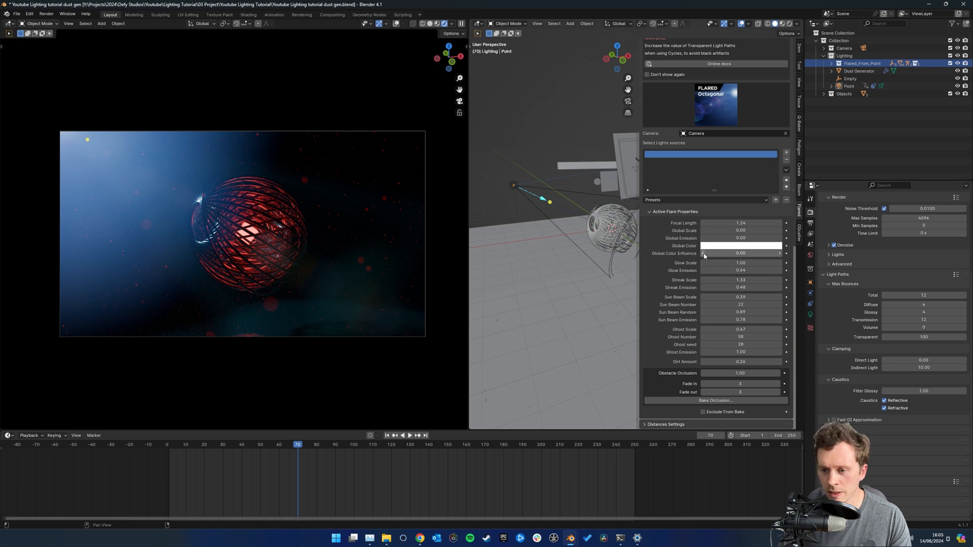
pyautogui.moveTo(741, 270)
pyautogui.mouseDown()
pyautogui.moveTo(714, 270)
pyautogui.moveTo(732, 263)
pyautogui.mouseUp()
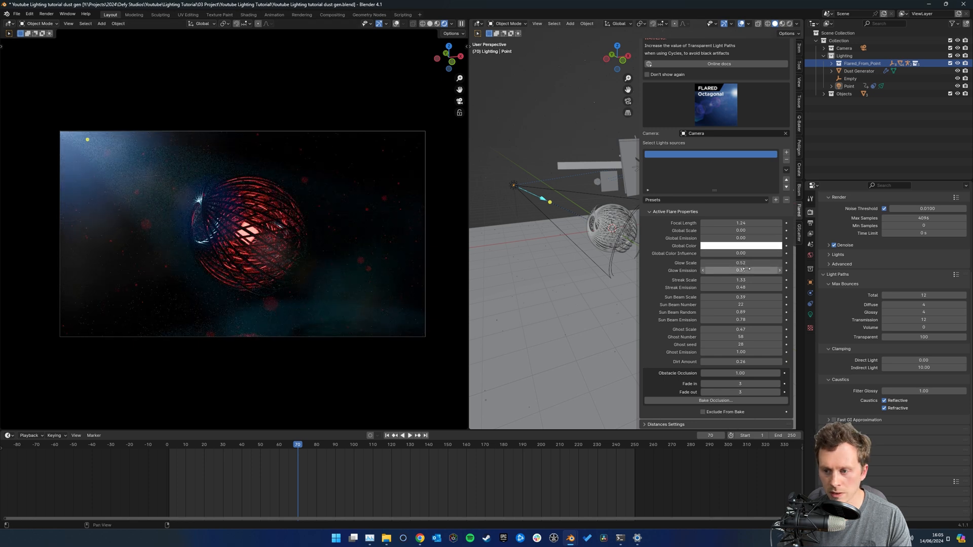
pyautogui.moveTo(750, 269); pyautogui.dragTo(746, 269)
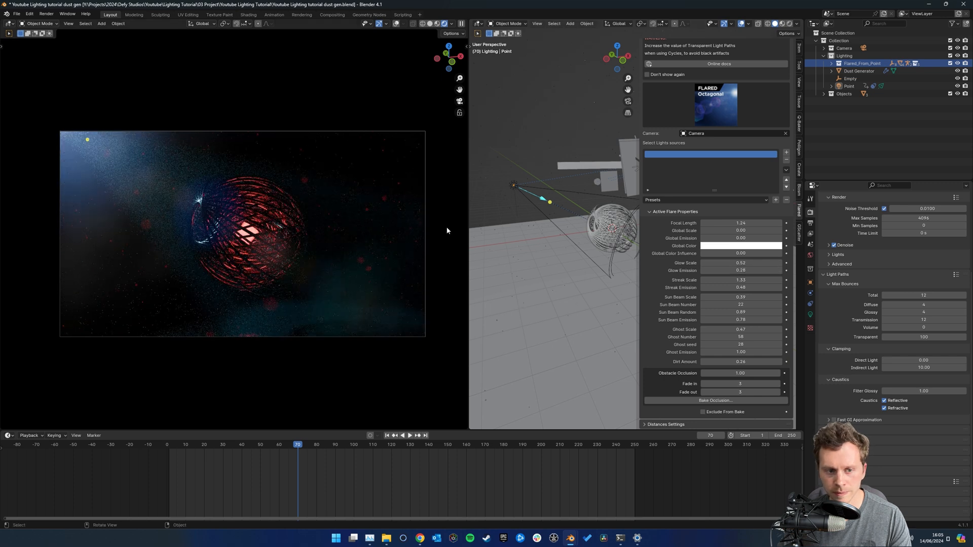
# Set the flare's Streak Scale to 1.09, Streak Emission to 0.96 and Sun Beam Scale to 0.81
pyautogui.moveTo(738, 281); pyautogui.dragTo(725, 280)
pyautogui.moveTo(577, 213); pyautogui.dragTo(566, 229, button='middle')
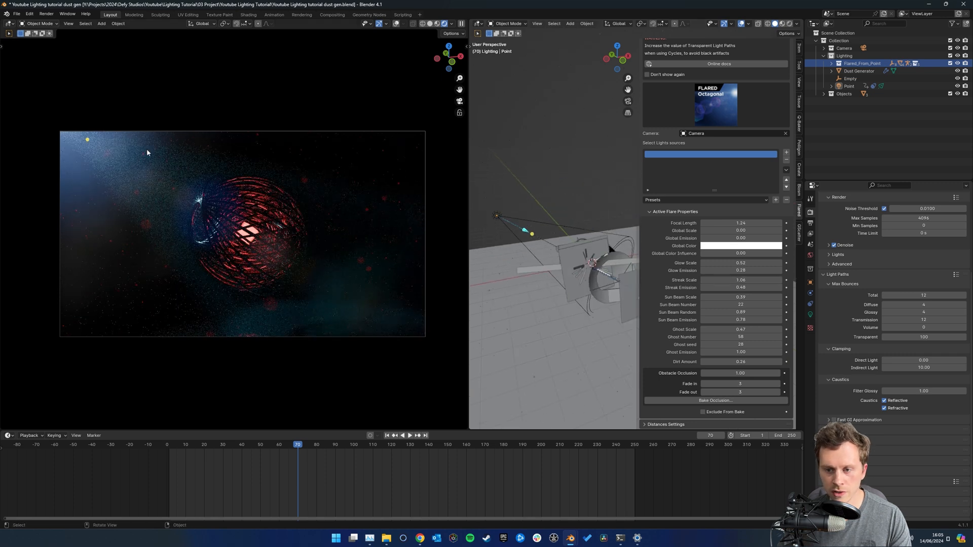
pyautogui.keyDown('shift'); pyautogui.moveTo(616, 256); pyautogui.dragTo(532, 252, button='middle'); pyautogui.keyUp('shift')
pyautogui.moveTo(623, 254)
pyautogui.keyDown('shift'); pyautogui.mouseDown(button='middle')
pyautogui.moveTo(531, 236)
pyautogui.moveTo(547, 233)
pyautogui.mouseUp(button='middle'); pyautogui.keyUp('shift')
pyautogui.keyDown('shift'); pyautogui.moveTo(482, 232); pyautogui.dragTo(578, 234, button='middle'); pyautogui.keyUp('shift')
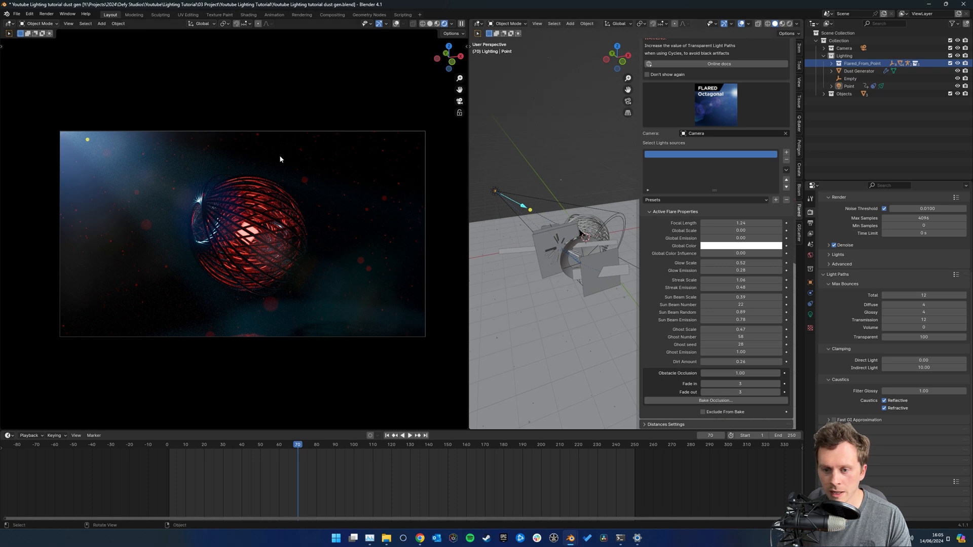
pyautogui.moveTo(742, 280)
pyautogui.mouseDown()
pyautogui.moveTo(754, 280)
pyautogui.moveTo(719, 287)
pyautogui.moveTo(776, 297)
pyautogui.moveTo(748, 299)
pyautogui.mouseUp()
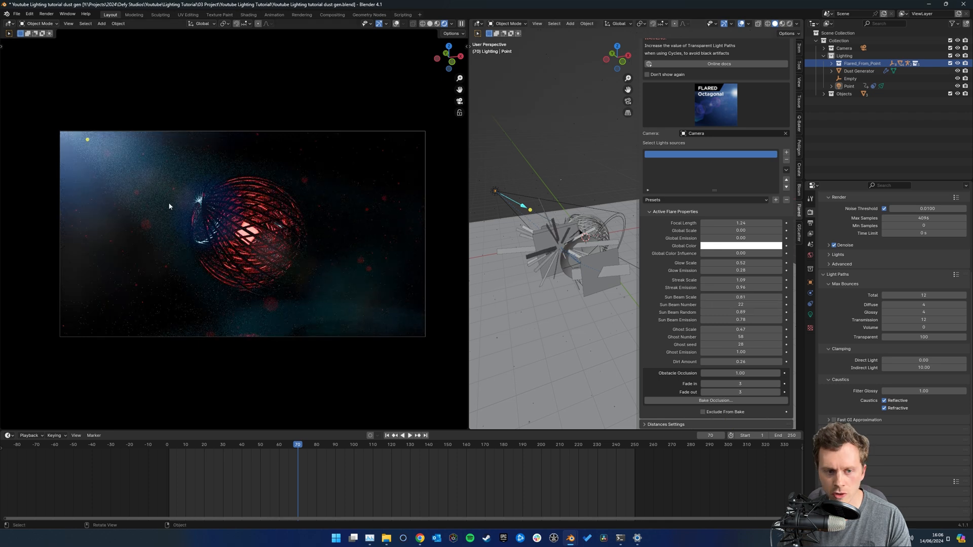
# Join the two viewports into one large rendered camera view, with the Point light selected and its Flared settings shown
pyautogui.rightClick(468, 227)
pyautogui.click(446, 241)
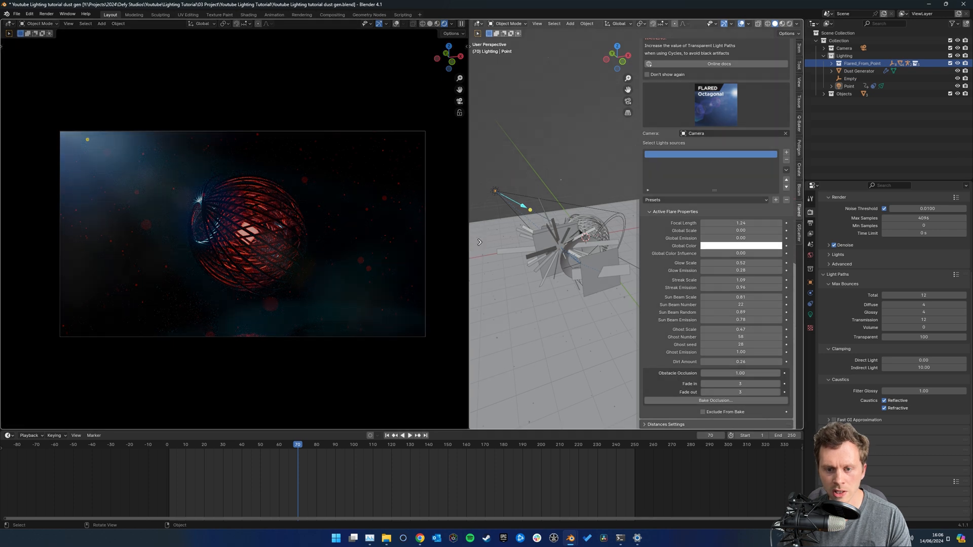
pyautogui.click(558, 244)
pyautogui.keyDown('shift'); pyautogui.moveTo(643, 233); pyautogui.dragTo(626, 236, button='middle'); pyautogui.keyUp('shift')
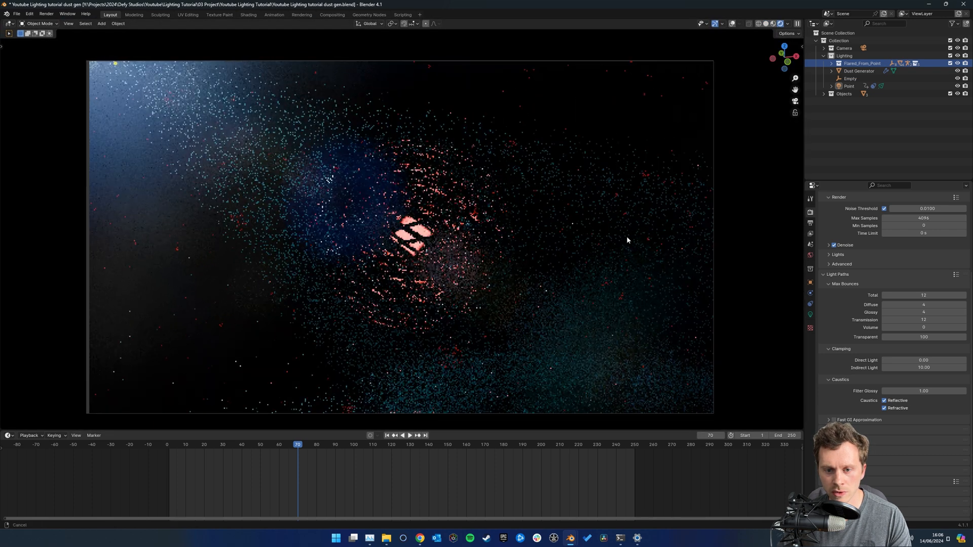
pyautogui.keyDown('shift'); pyautogui.moveTo(626, 236); pyautogui.dragTo(607, 235, button='middle'); pyautogui.keyUp('shift')
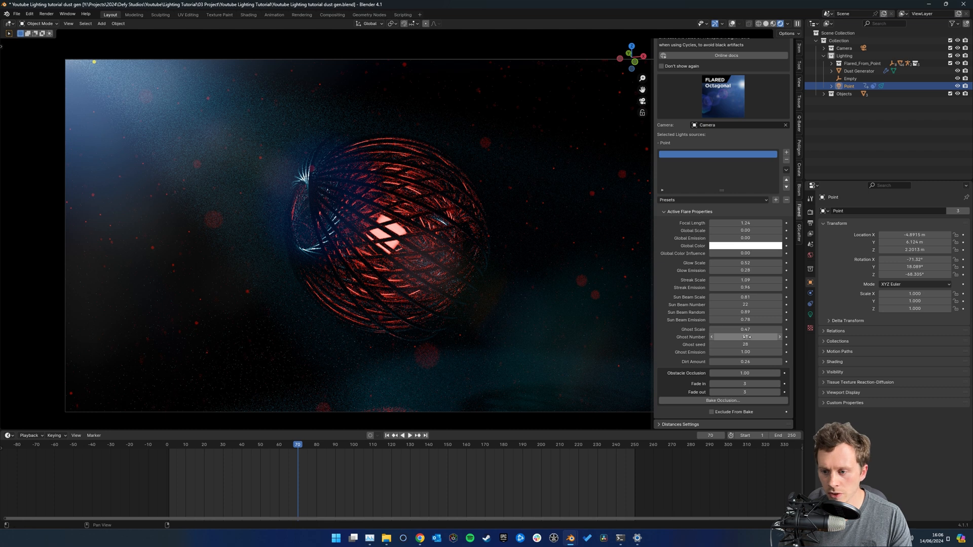
# Set the flare's Ghost Scale to 0.65, Ghost Number to 47 and Ghost Emission to 0.61
pyautogui.moveTo(754, 330); pyautogui.dragTo(770, 338)
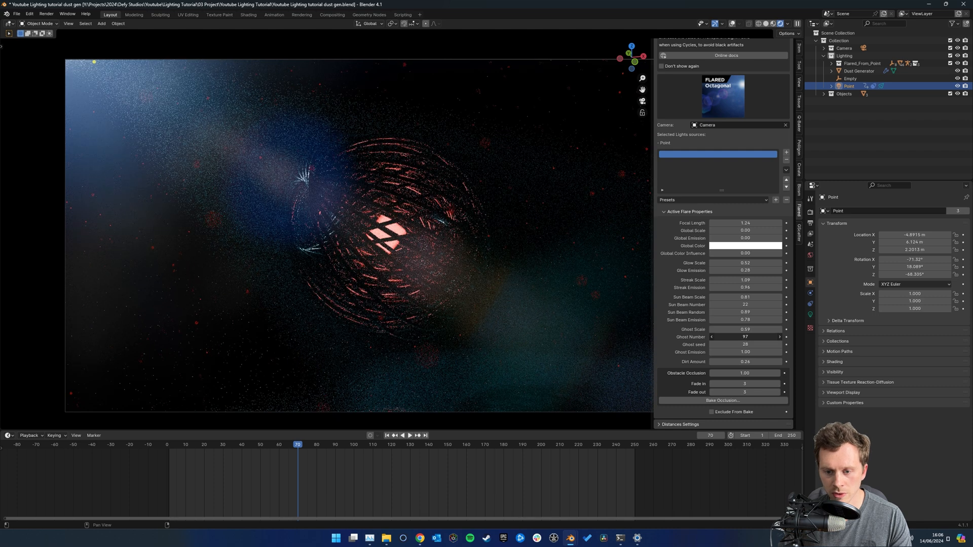
pyautogui.moveTo(749, 350)
pyautogui.mouseDown()
pyautogui.moveTo(762, 351)
pyautogui.moveTo(735, 337)
pyautogui.moveTo(749, 337)
pyautogui.mouseUp()
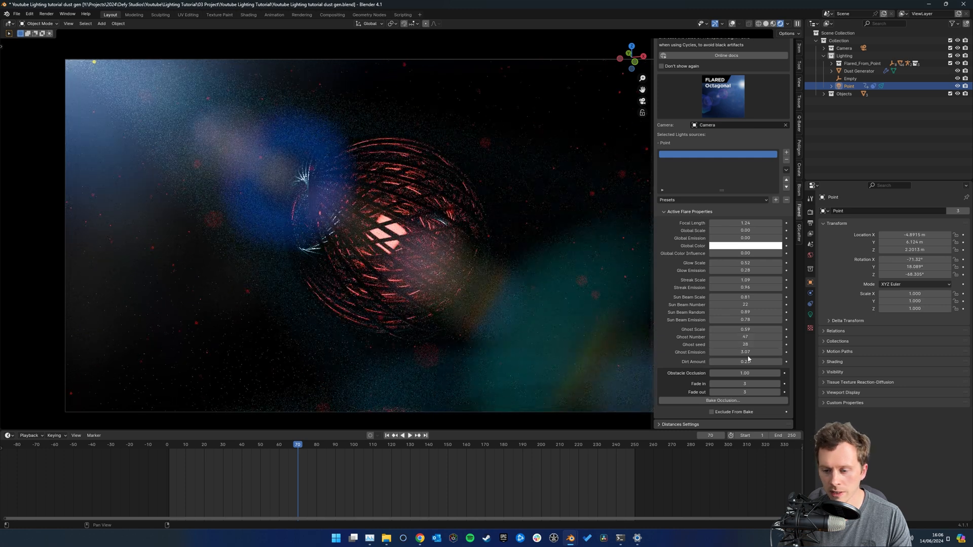
pyautogui.moveTo(749, 330); pyautogui.dragTo(749, 352)
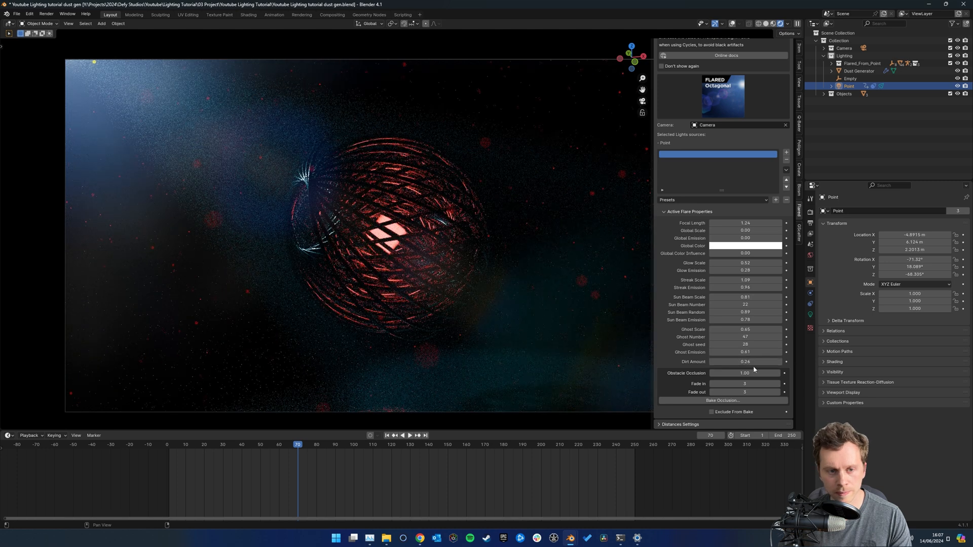
# Test the flare's Dirt Amount at 0.80, and settle it at about 0.36
pyautogui.moveTo(744, 361); pyautogui.dragTo(772, 362)
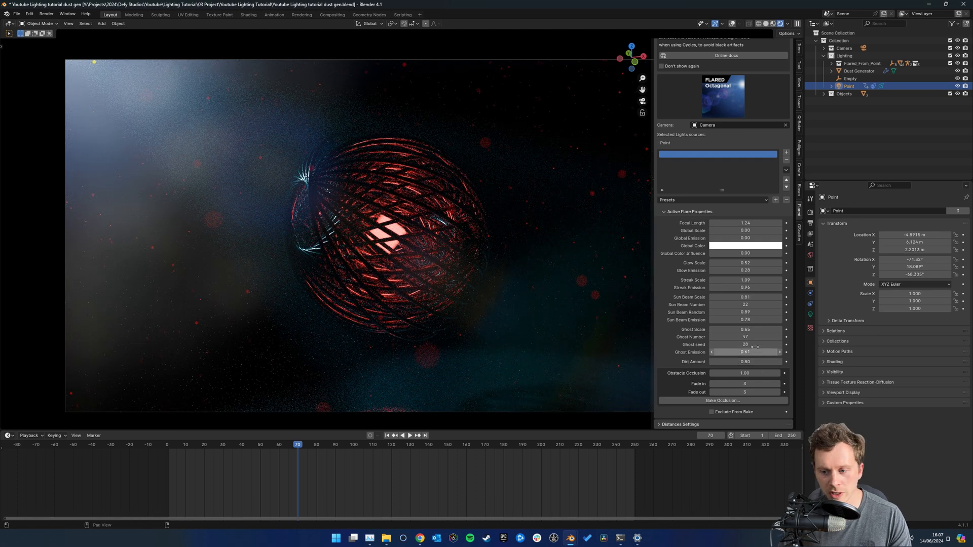
pyautogui.moveTo(751, 362)
pyautogui.mouseDown()
pyautogui.moveTo(729, 362)
pyautogui.moveTo(741, 362)
pyautogui.mouseUp()
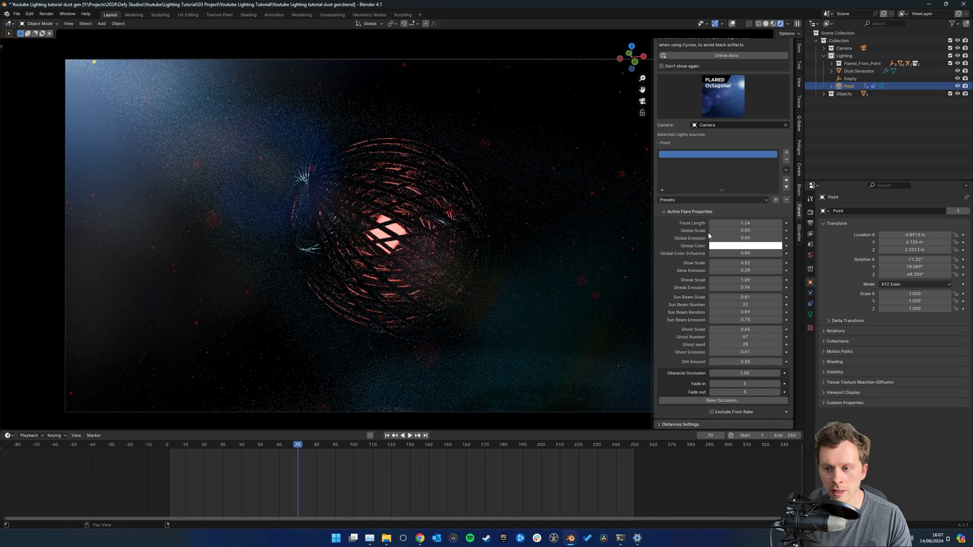
# Lower the flare's Glow Emission to 0.07, Streak Emission to 0.33 and Sun Beam Emission to 0.06
pyautogui.scroll(1, 709, 235)
pyautogui.moveTo(744, 285)
pyautogui.mouseDown()
pyautogui.moveTo(731, 285)
pyautogui.moveTo(722, 303)
pyautogui.mouseUp()
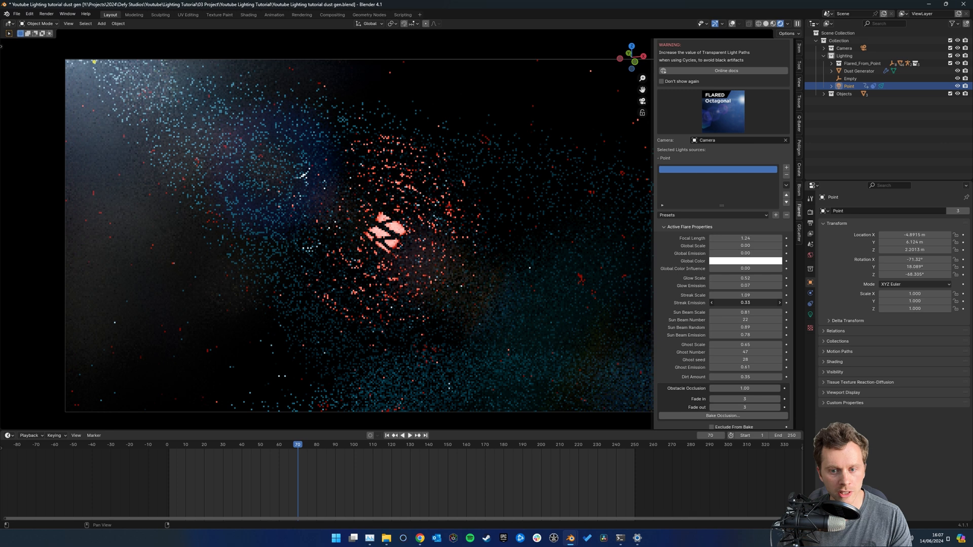
pyautogui.moveTo(748, 335)
pyautogui.mouseDown()
pyautogui.moveTo(722, 335)
pyautogui.moveTo(749, 335)
pyautogui.mouseUp()
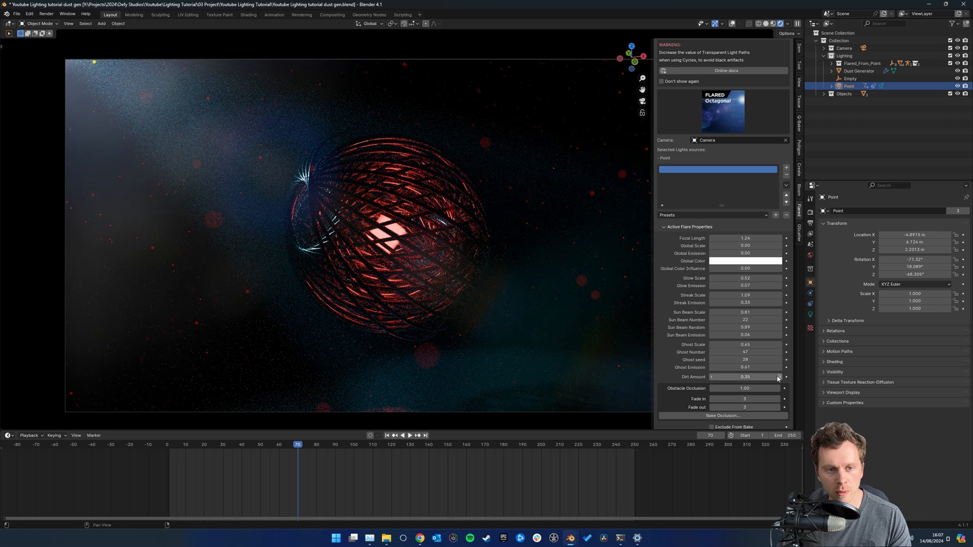
# Lower the flare's Dirt Amount to 0.1 and its Ghost Emission to 0.30
pyautogui.scroll(-1, 750, 380)
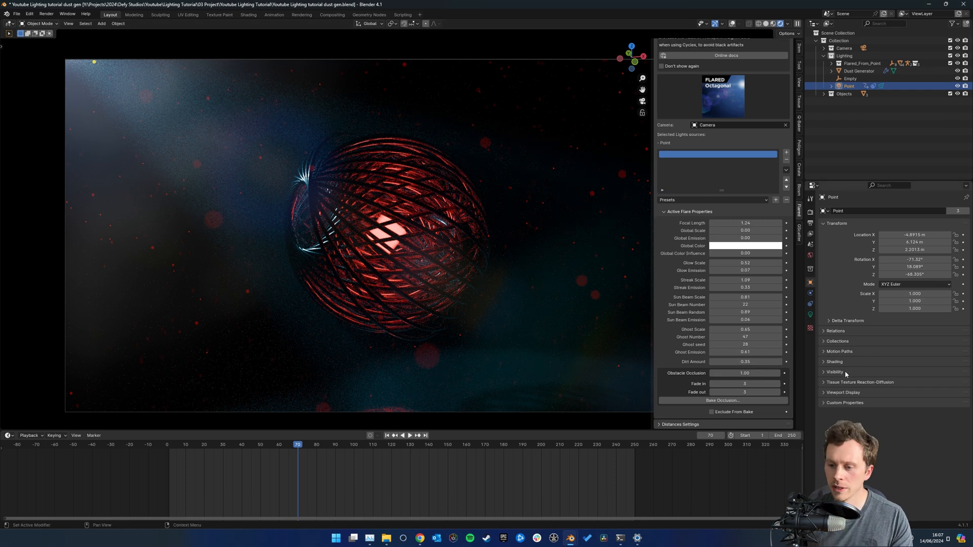
pyautogui.click(753, 362)
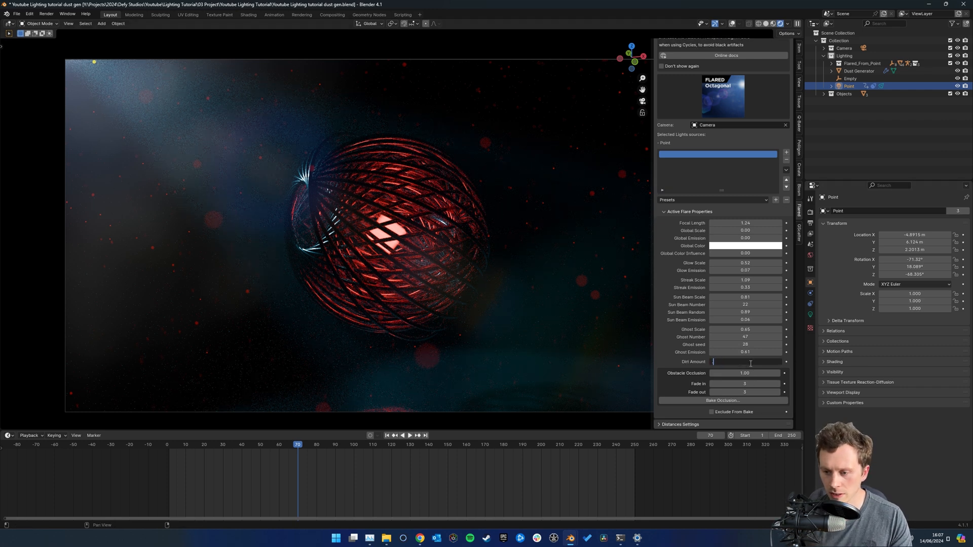
pyautogui.write('0.1')
pyautogui.press('Return')
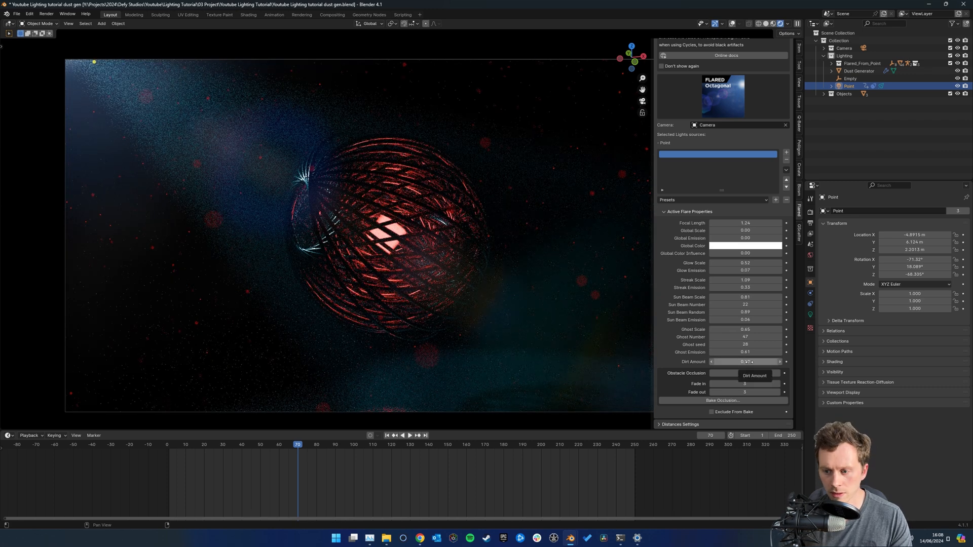
pyautogui.scroll(-2, 469, 261)
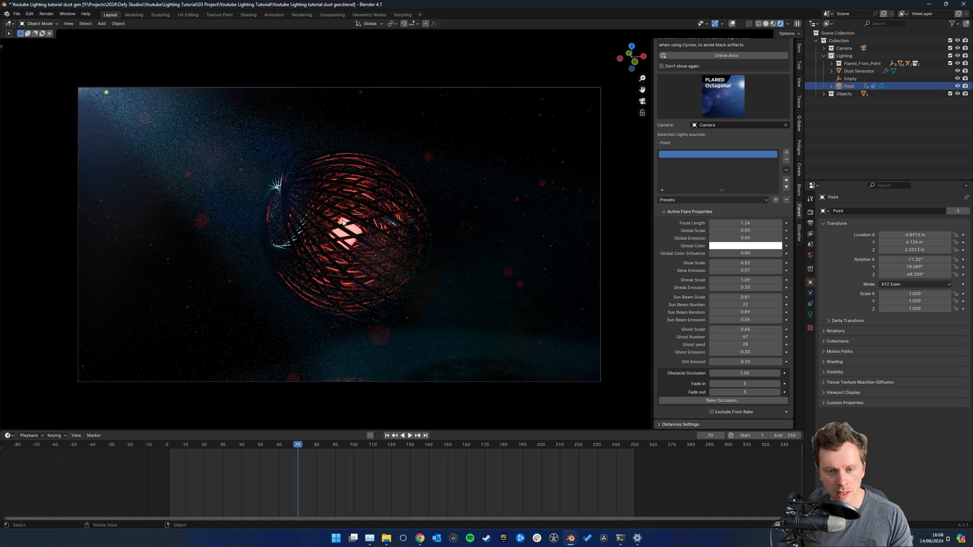
# Inspect the wire sphere and flare at frame 86 and frame 1, including from outside the camera, and return to the camera view
pyautogui.click(367, 203)
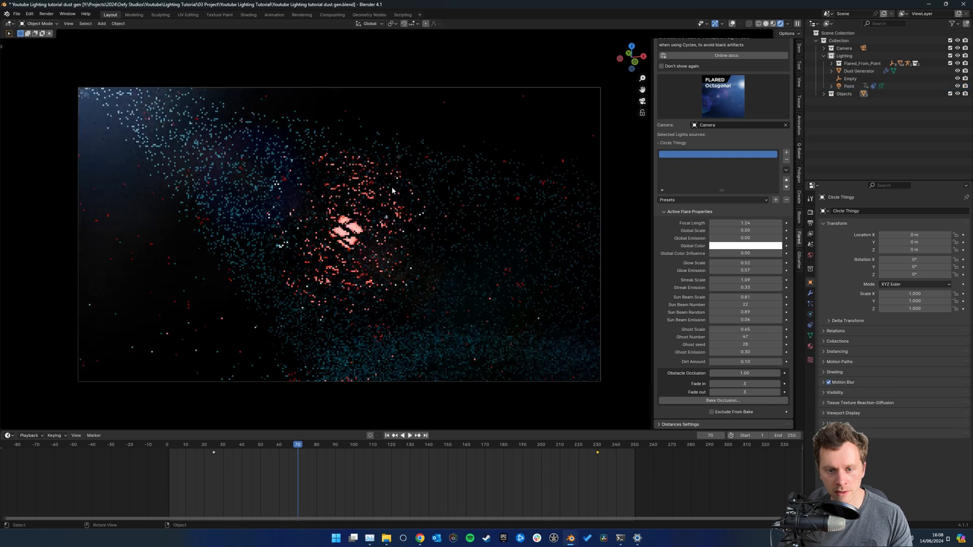
pyautogui.moveTo(307, 445); pyautogui.dragTo(328, 447)
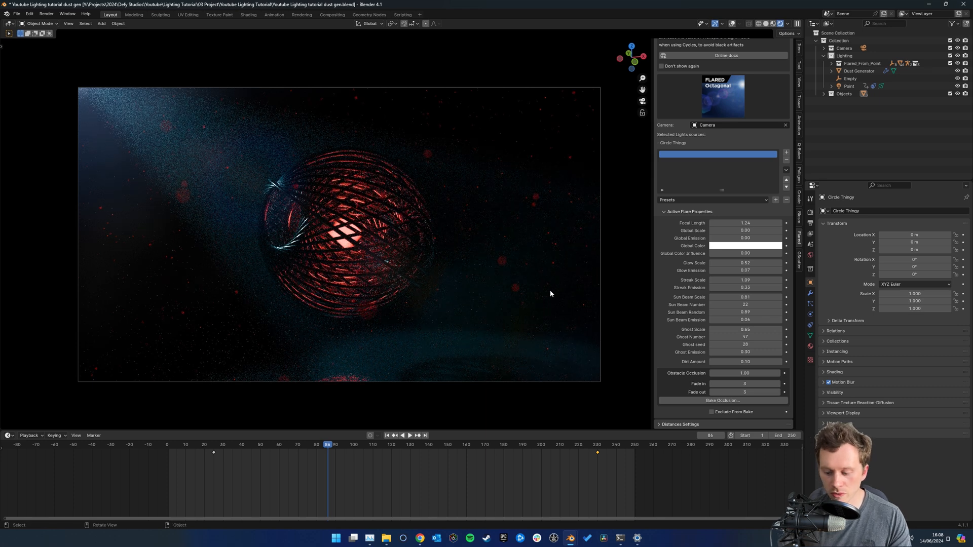
pyautogui.hotkey('shift', 'Left')
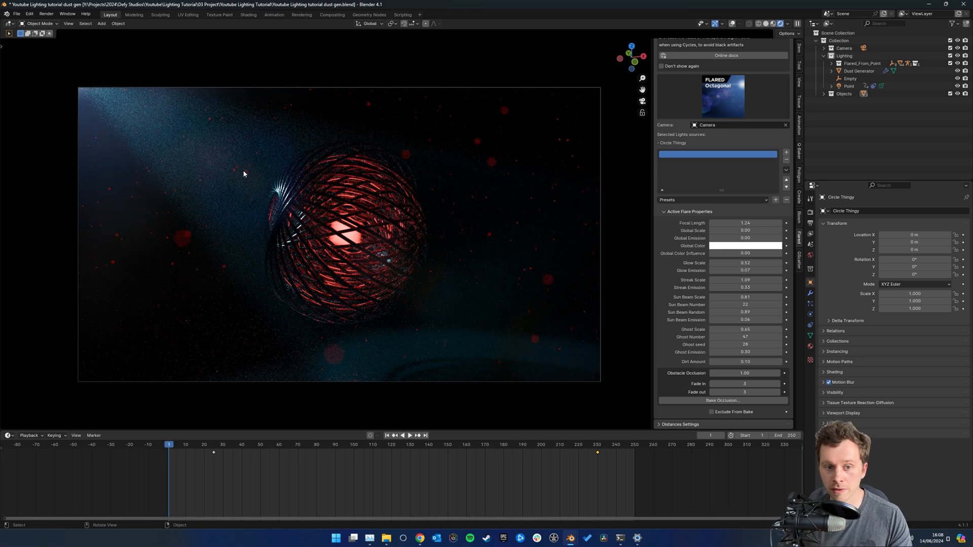
pyautogui.moveTo(495, 178); pyautogui.dragTo(496, 211, button='middle')
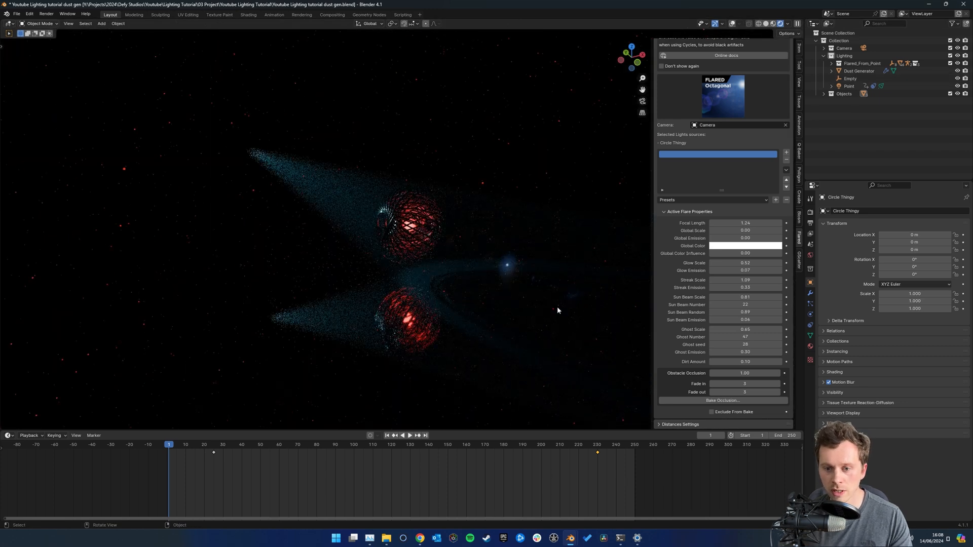
pyautogui.keyDown('shift'); pyautogui.moveTo(557, 307); pyautogui.dragTo(495, 282, button='middle'); pyautogui.keyUp('shift')
pyautogui.scroll(2, 497, 254)
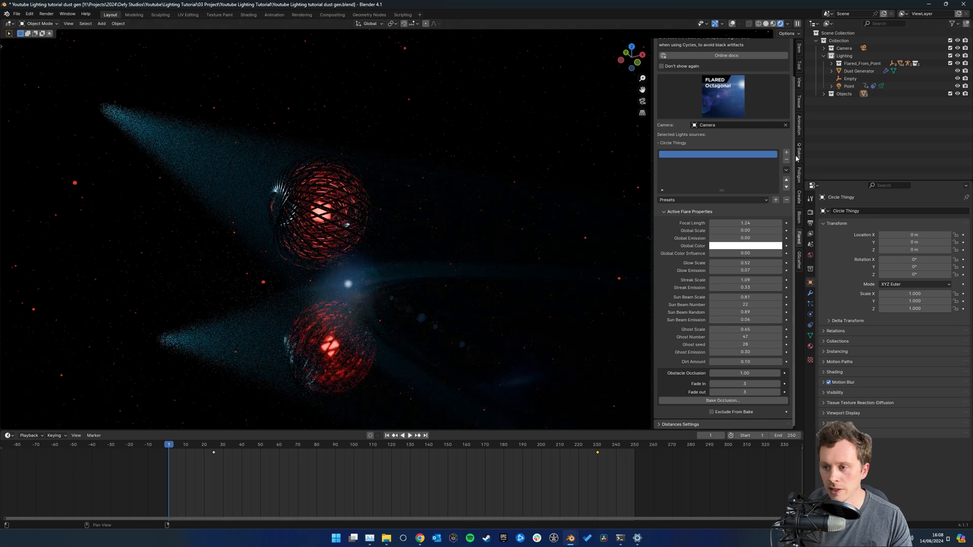
pyautogui.click(642, 101)
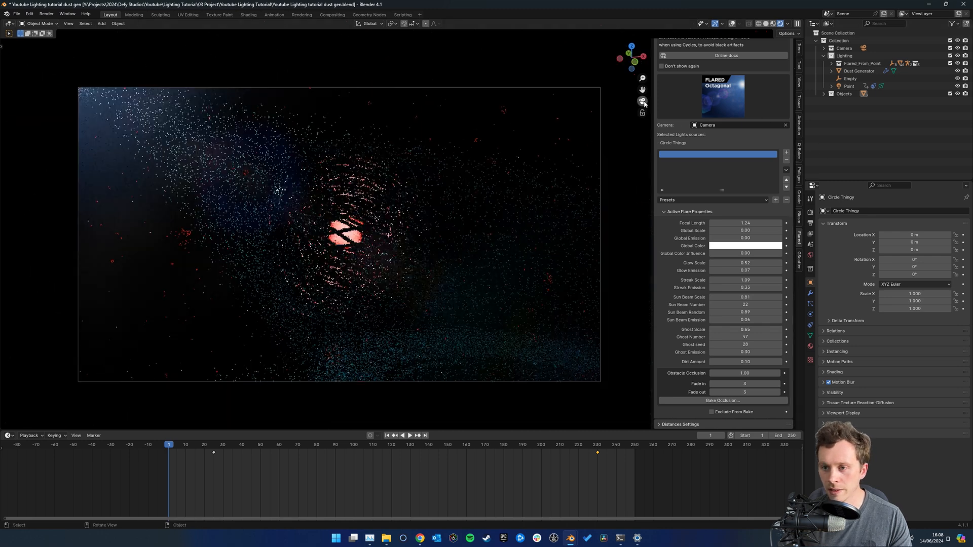
# Split the 3D viewport vertically, with one half as the rendered camera view and the other in solid shading
pyautogui.rightClick(806, 147)
pyautogui.rightClick(804, 125)
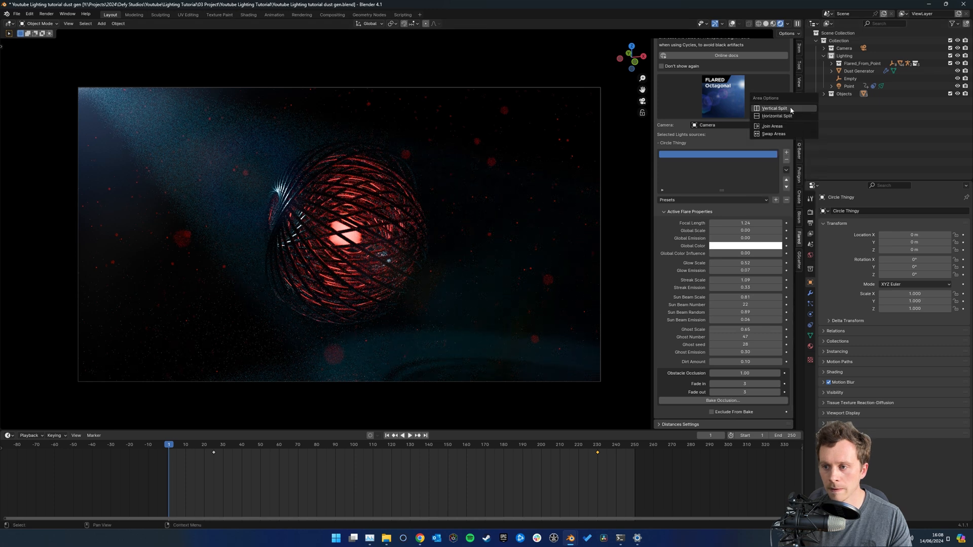
pyautogui.click(790, 109)
pyautogui.click(434, 31)
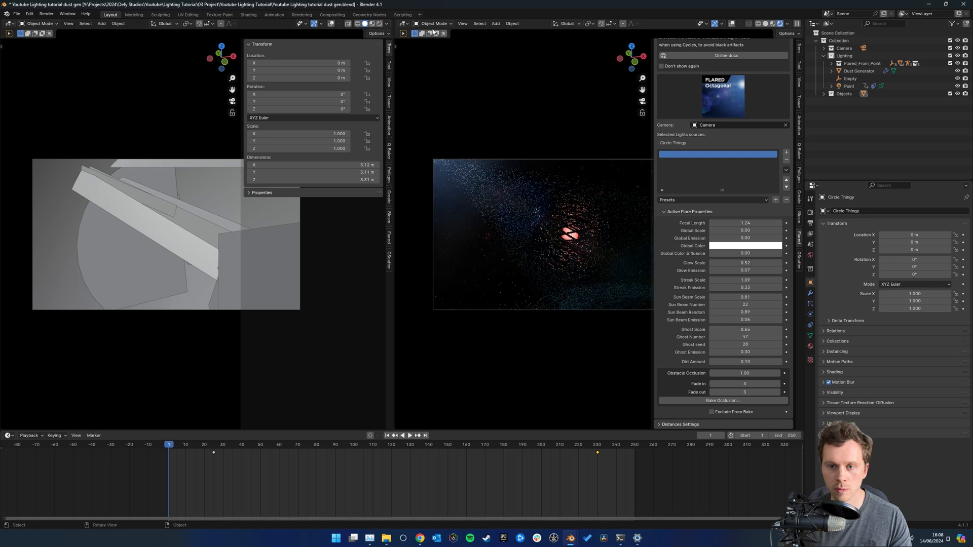
pyautogui.click(379, 24)
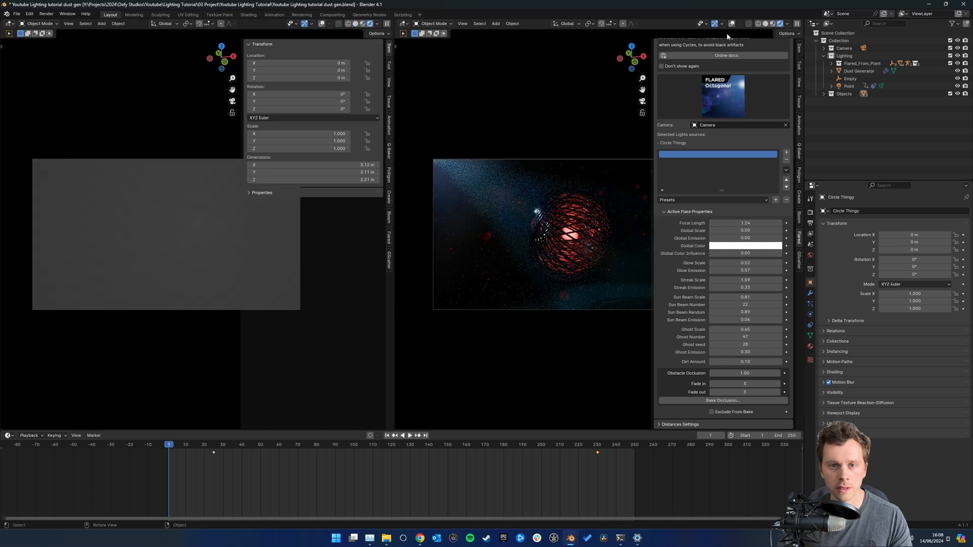
pyautogui.click(765, 23)
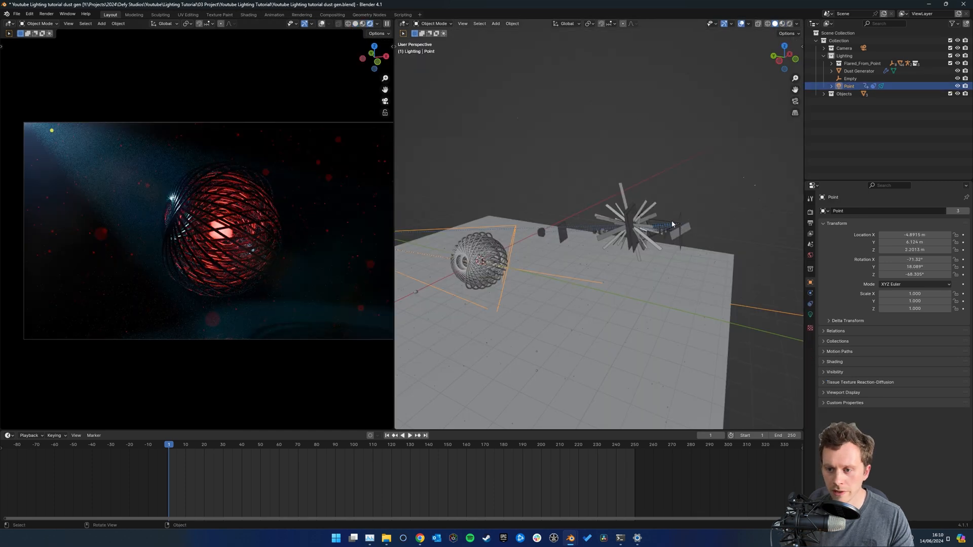
# Select the camera and insert a Location keyframe for it at frame 250
pyautogui.click(672, 224)
pyautogui.moveTo(672, 224); pyautogui.dragTo(622, 241, button='middle')
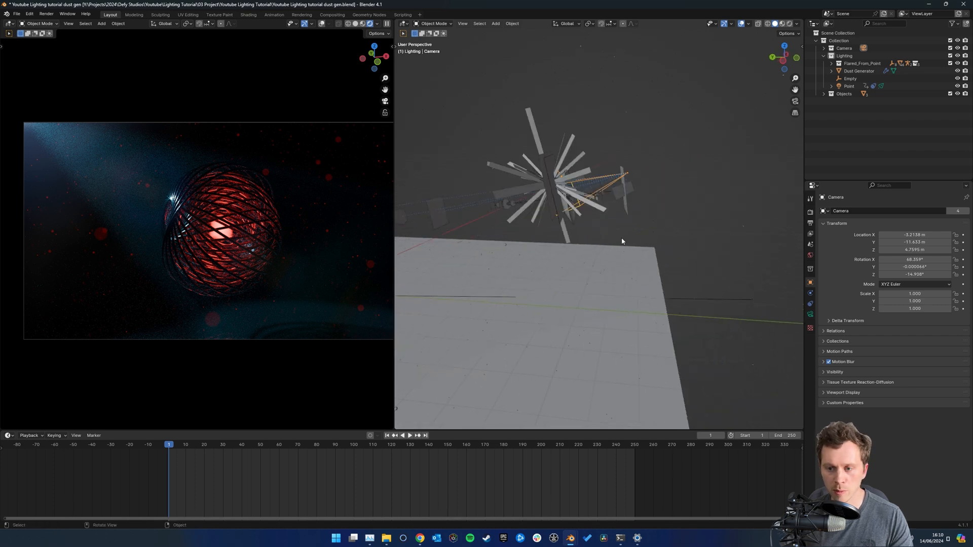
pyautogui.moveTo(542, 226); pyautogui.dragTo(607, 225, button='middle')
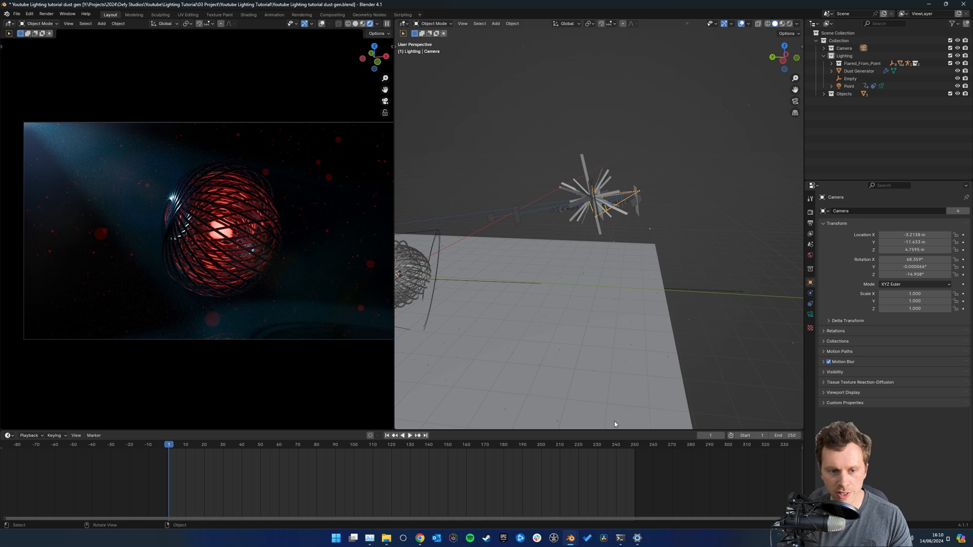
pyautogui.click(633, 445)
pyautogui.moveTo(618, 229); pyautogui.dragTo(626, 201, button='middle')
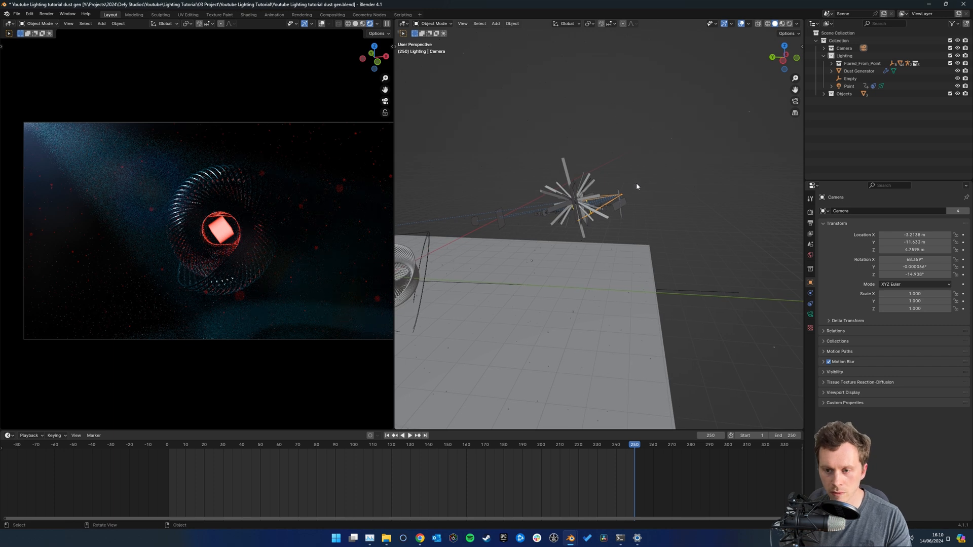
pyautogui.press('k')
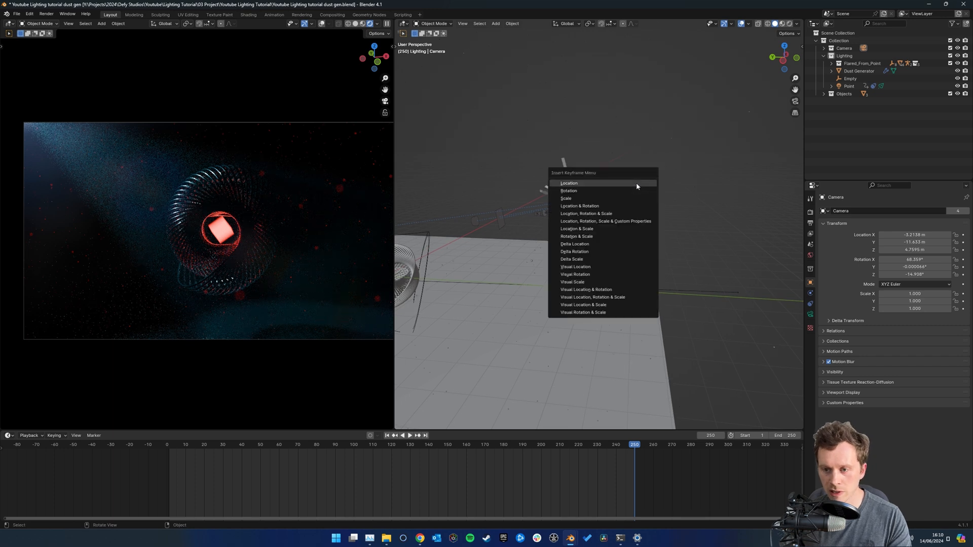
pyautogui.click(588, 186)
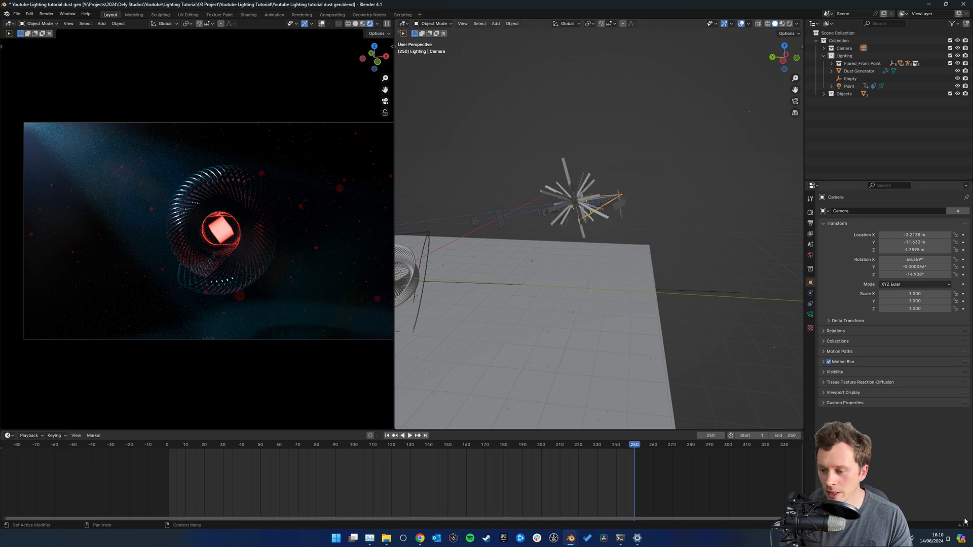
pyautogui.scroll(3, 591, 250)
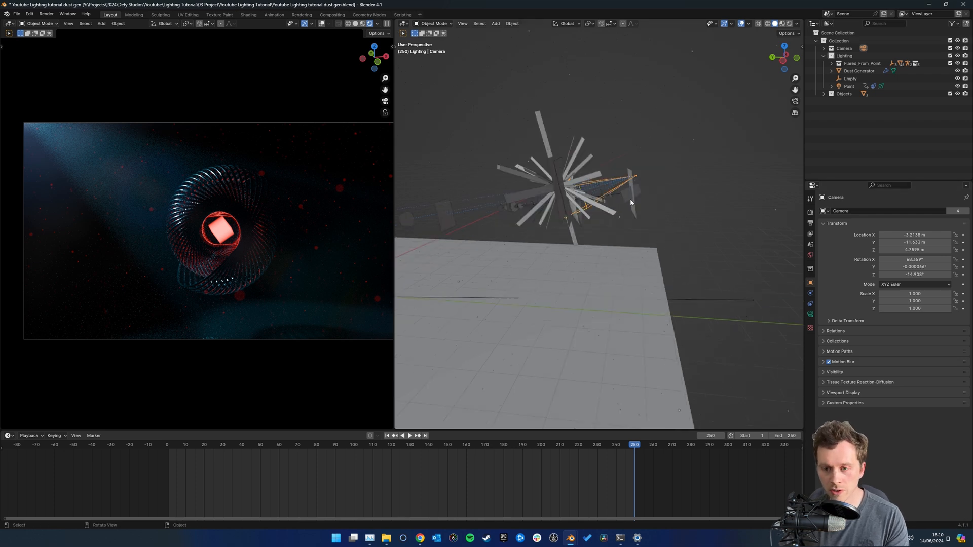
pyautogui.press('k')
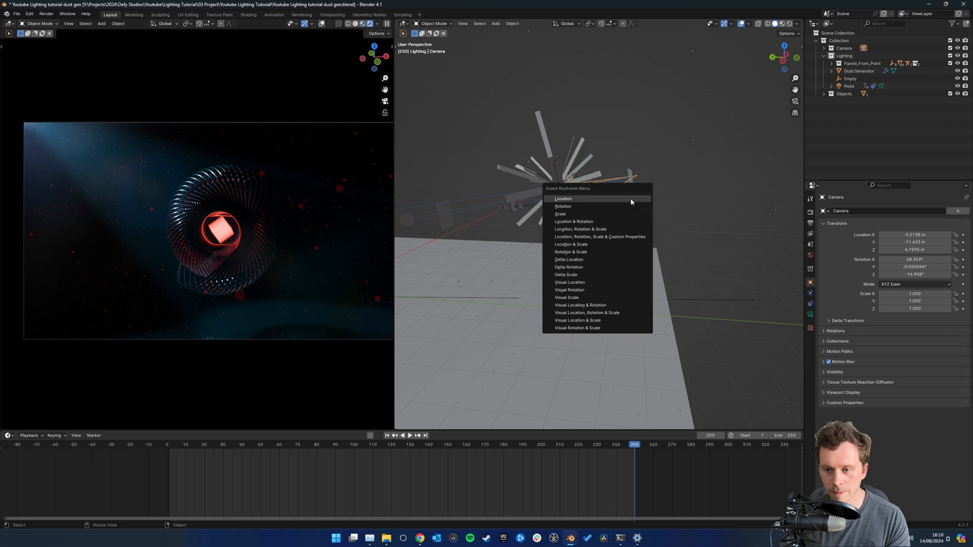
pyautogui.click(587, 201)
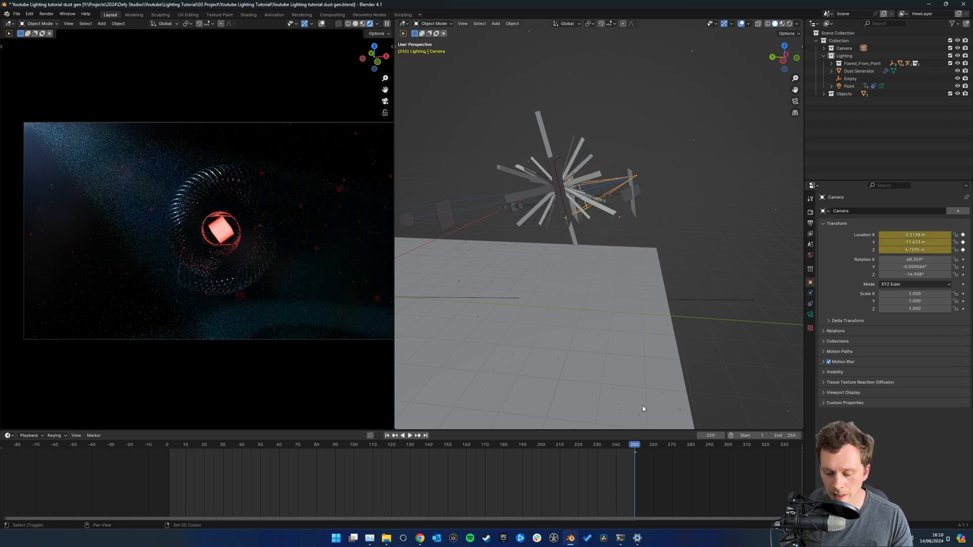
# At frame 1, move the camera back about 3.4 m along its local Z axis and insert a Location keyframe
pyautogui.hotkey('shift', 'Left')
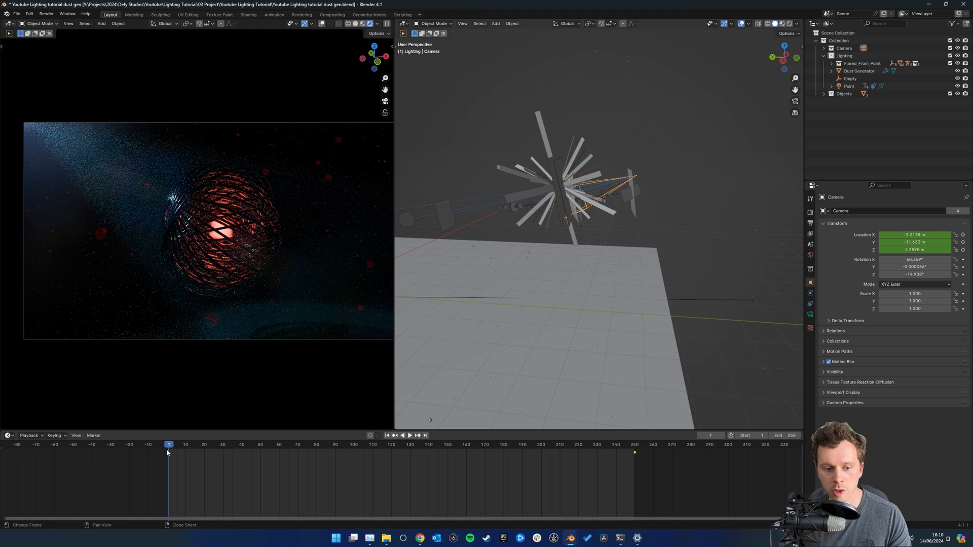
pyautogui.scroll(-5, 676, 247)
pyautogui.moveTo(676, 247); pyautogui.dragTo(603, 266, button='middle')
pyautogui.scroll(3, 604, 265)
pyautogui.press('g')
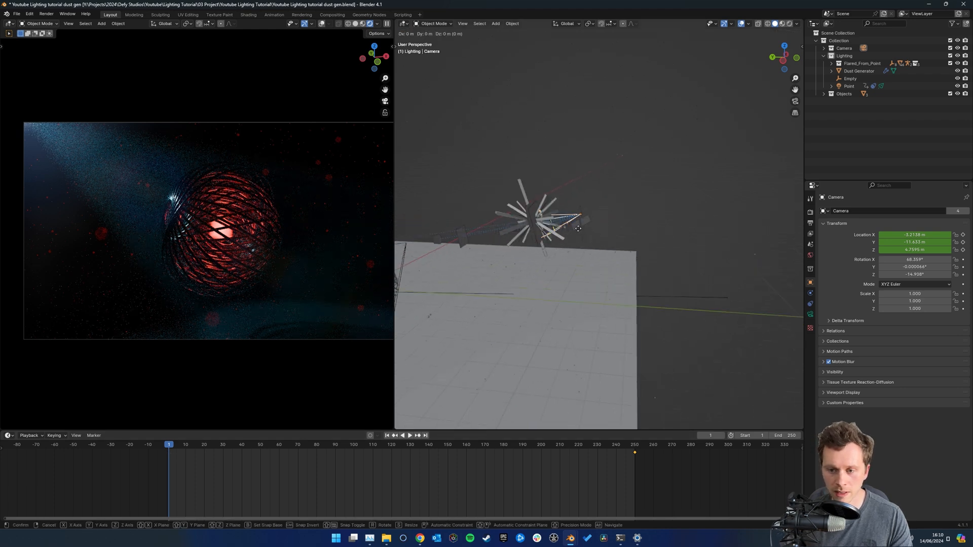
pyautogui.press('z')
pyautogui.press('z')
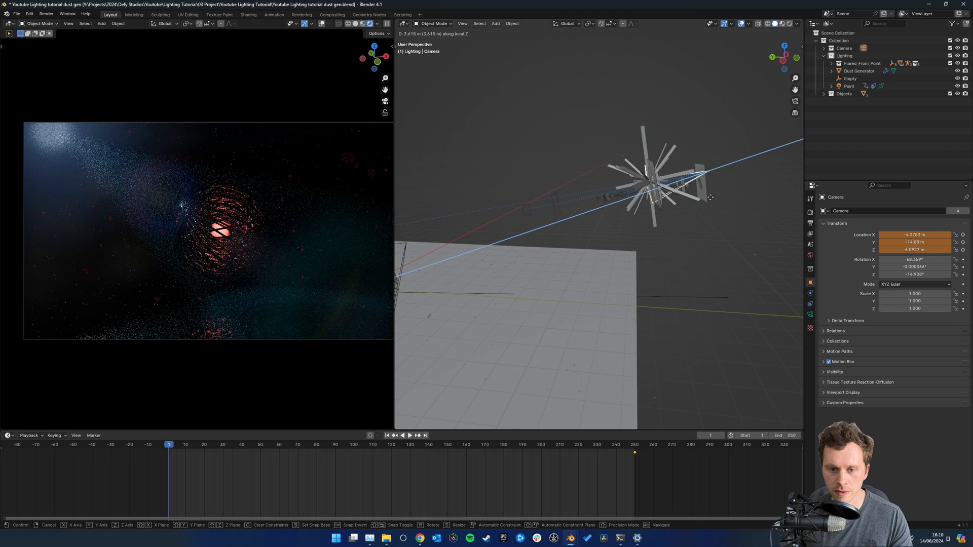
pyautogui.click(705, 192)
pyautogui.moveTo(698, 191); pyautogui.dragTo(666, 208, button='middle')
pyautogui.press('k')
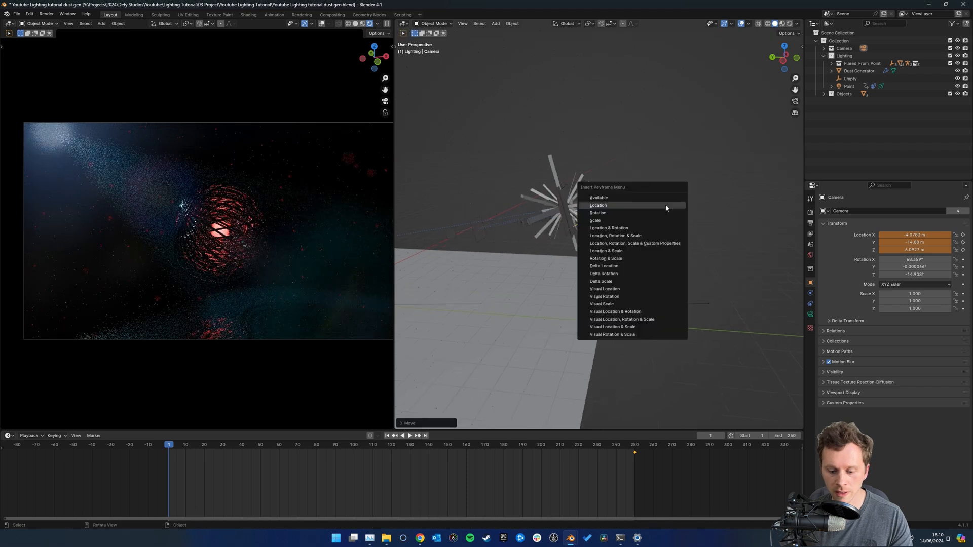
pyautogui.click(659, 208)
# Scrub through the camera's push-in to review it, return to frame 1 and view the whole scene layout
pyautogui.moveTo(203, 447); pyautogui.dragTo(454, 446)
pyautogui.keyDown('shift'); pyautogui.moveTo(477, 332); pyautogui.dragTo(656, 310, button='middle'); pyautogui.keyUp('shift')
pyautogui.hotkey('shift', 'Left')
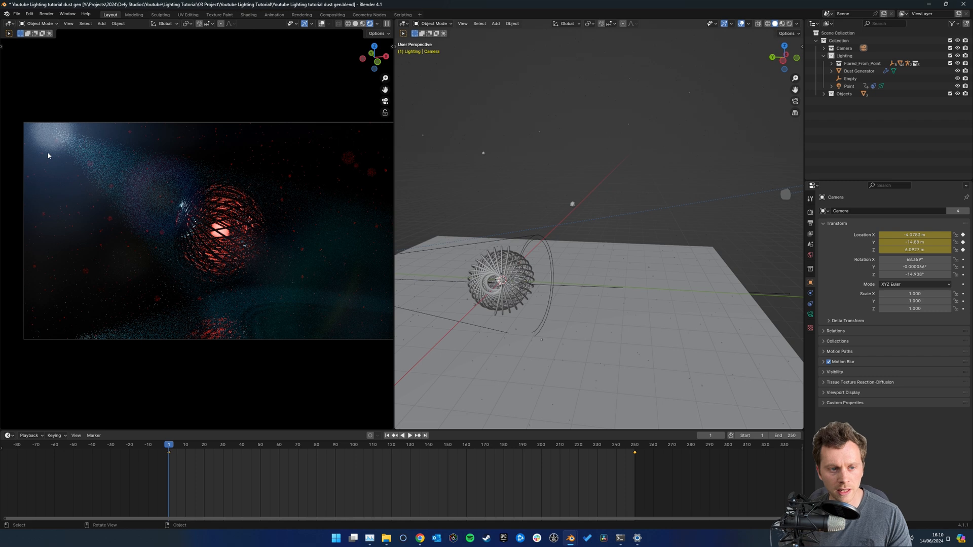
pyautogui.moveTo(616, 223); pyautogui.dragTo(575, 231, button='middle')
pyautogui.scroll(-3, 573, 232)
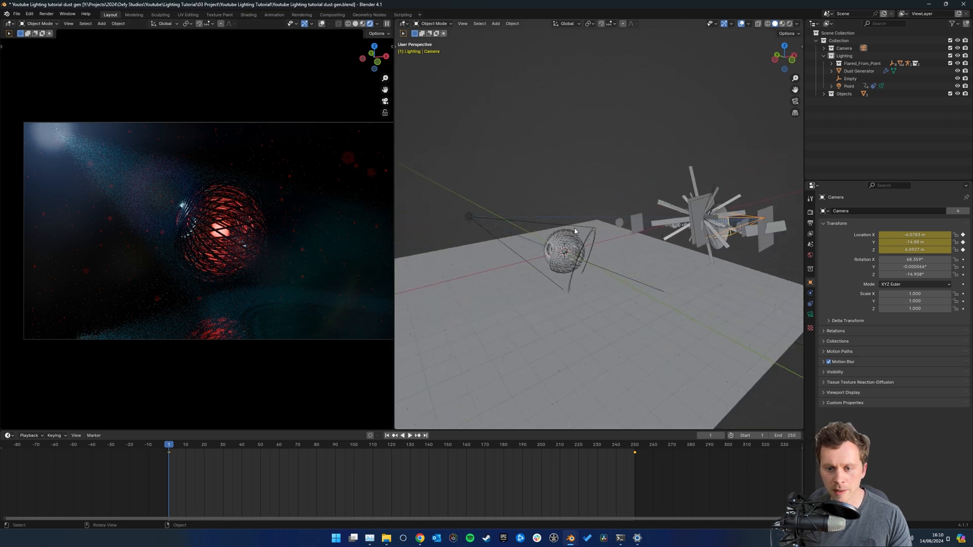
pyautogui.moveTo(552, 291); pyautogui.dragTo(561, 269, button='middle')
pyautogui.scroll(-1, 372, 484)
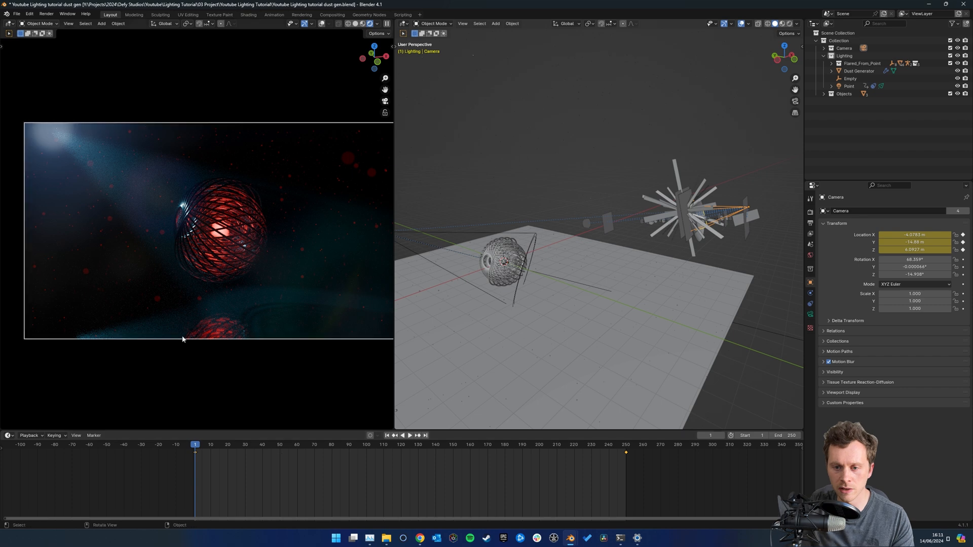
# Change the rendered viewport into a Graph Editor, fit all the camera's location curves in it and briefly preview the motion
pyautogui.click(10, 23)
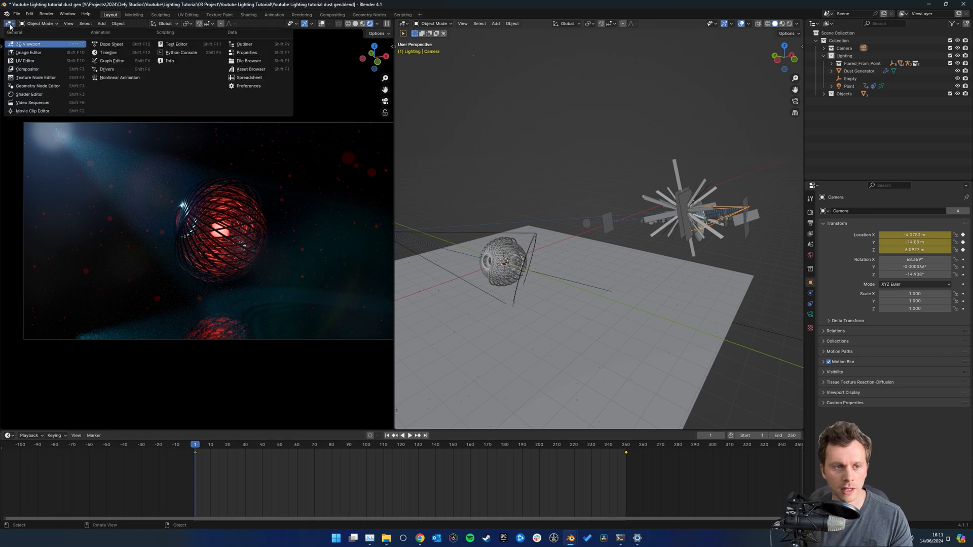
pyautogui.click(108, 60)
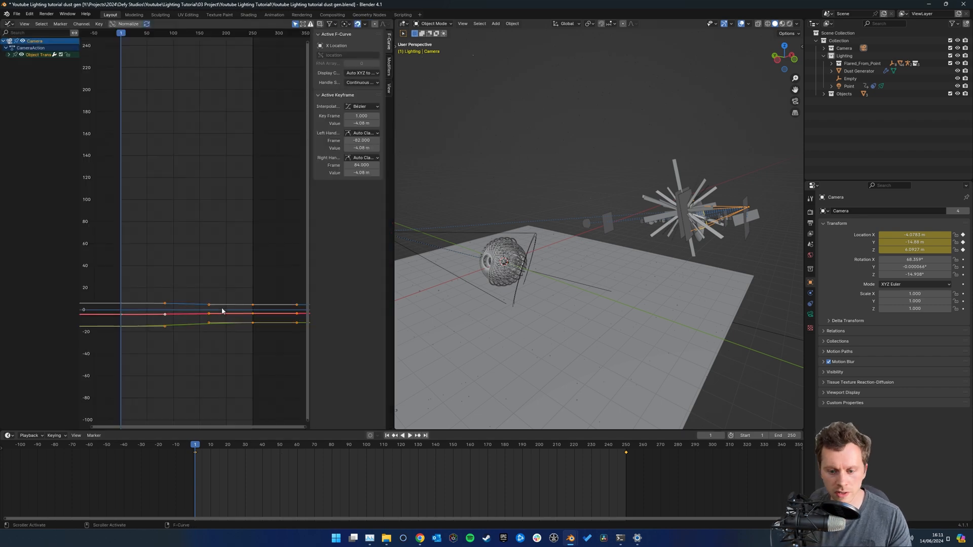
pyautogui.press('Home')
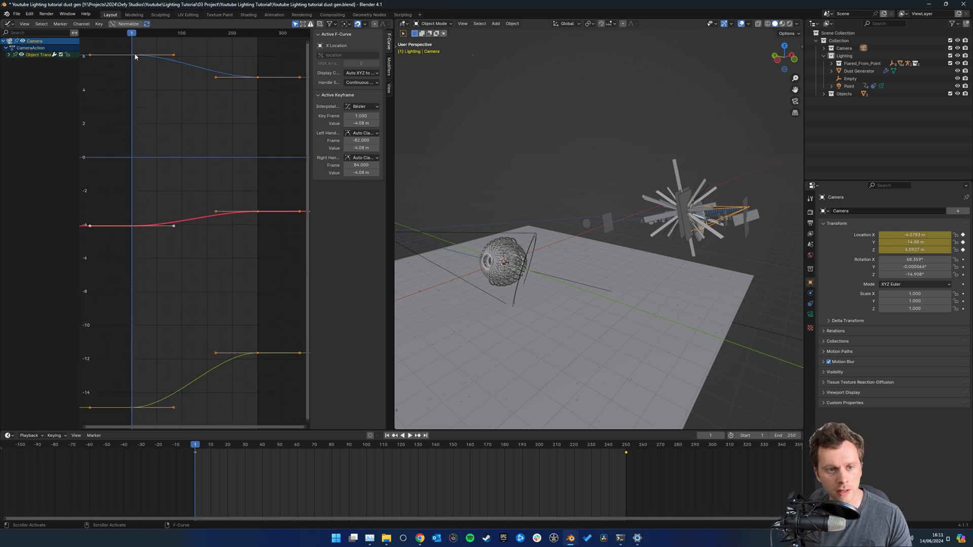
pyautogui.press('space')
pyautogui.press('Escape')
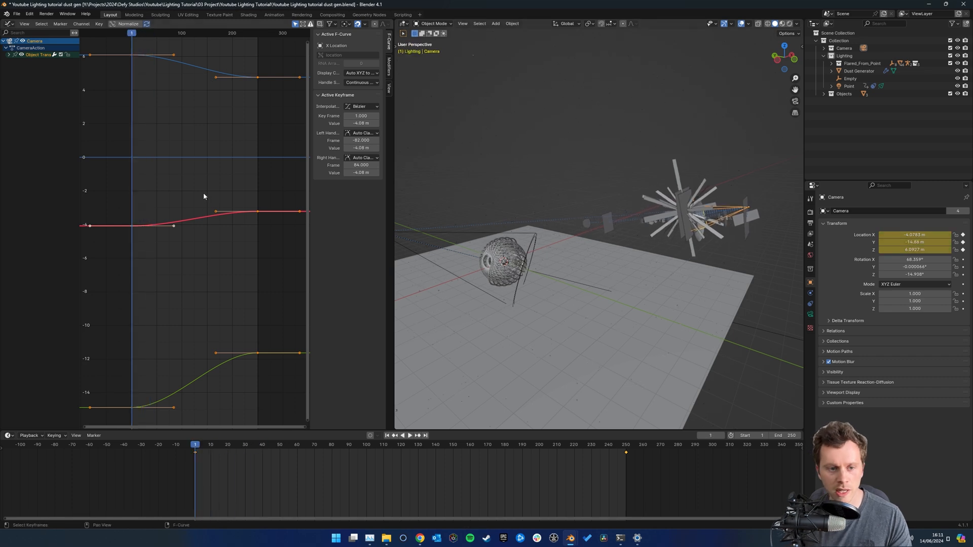
# Set the camera keyframes' interpolation to Linear and play the animation through the camera view
pyautogui.press('t')
pyautogui.click(55, 165)
pyautogui.press('space')
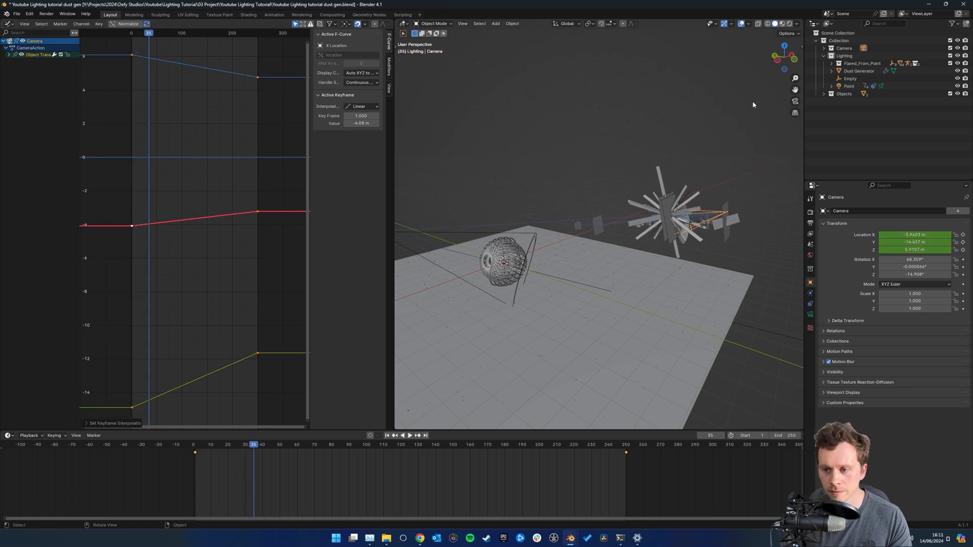
pyautogui.click(795, 101)
pyautogui.press('space')
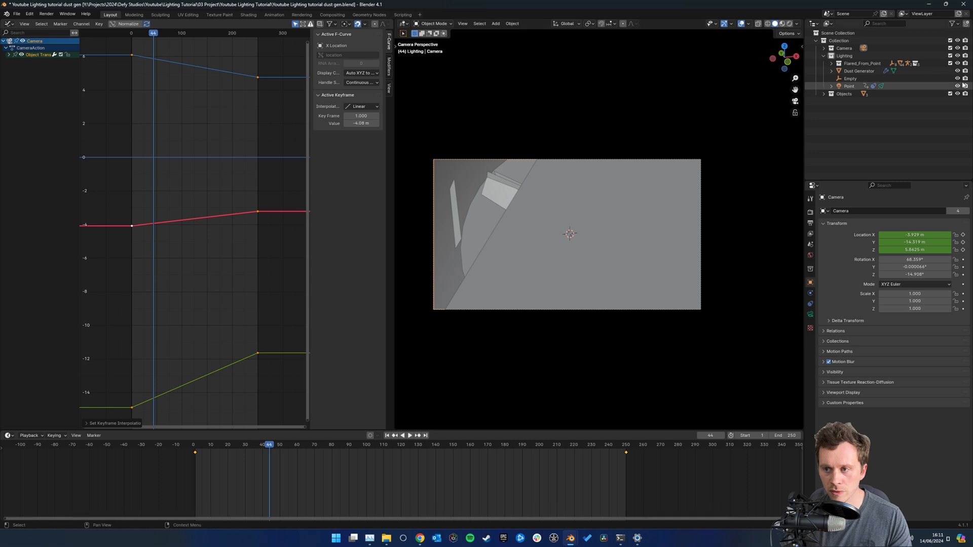
# Hide the Flared_From_Point collection in the viewports, preview the animation, return to frame 1 and change the Graph Editor back to a 3D Viewport
pyautogui.click(958, 64)
pyautogui.press('space')
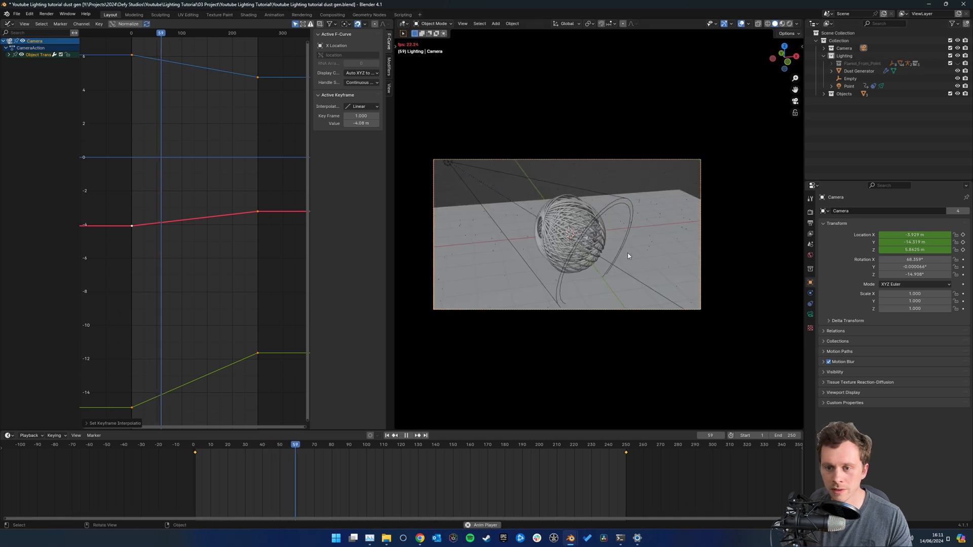
pyautogui.press('space')
pyautogui.hotkey('shift', 'Left')
pyautogui.hotkey('shift', 'F5')
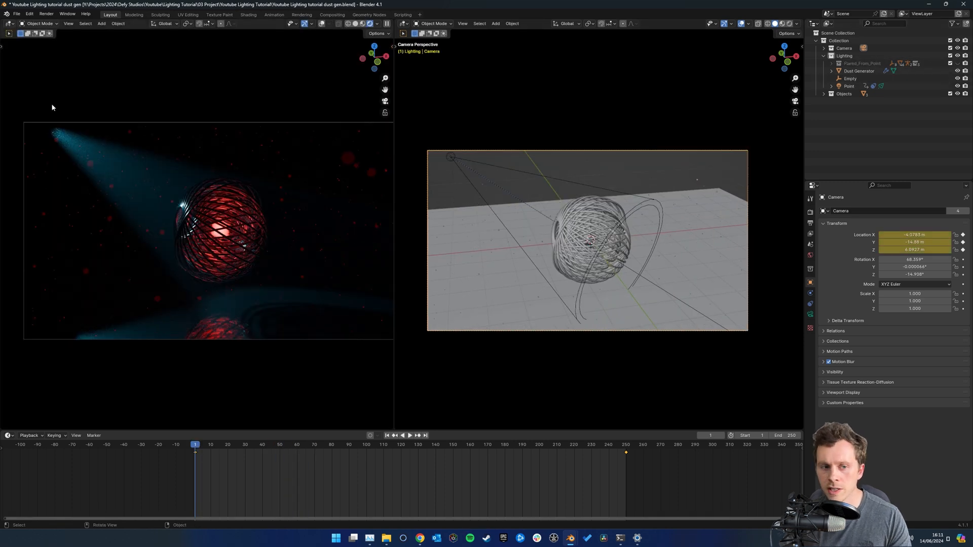
# Leave the camera view, select the point light and insert a Location keyframe for it at frame 250
pyautogui.press('KP_0')
pyautogui.scroll(-4, 549, 199)
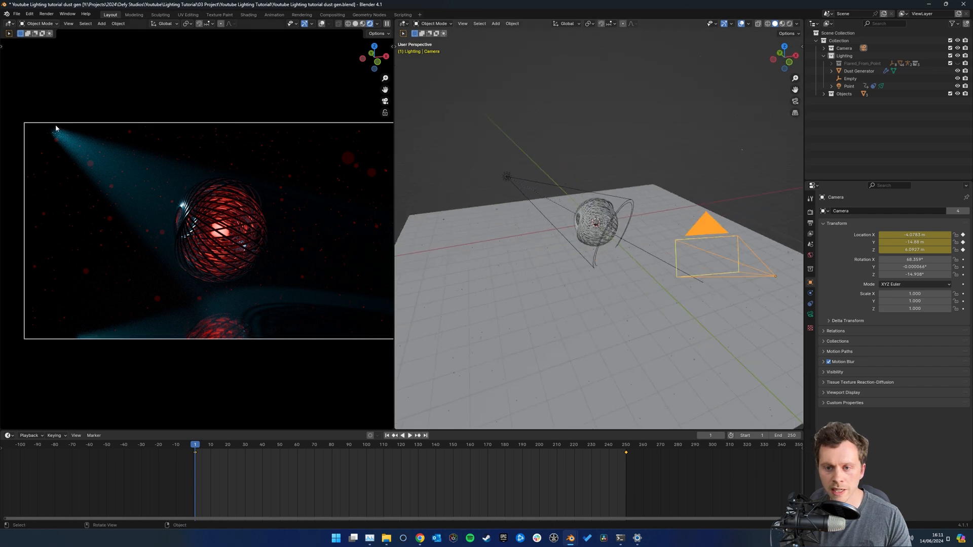
pyautogui.moveTo(562, 177); pyautogui.dragTo(541, 177, button='middle')
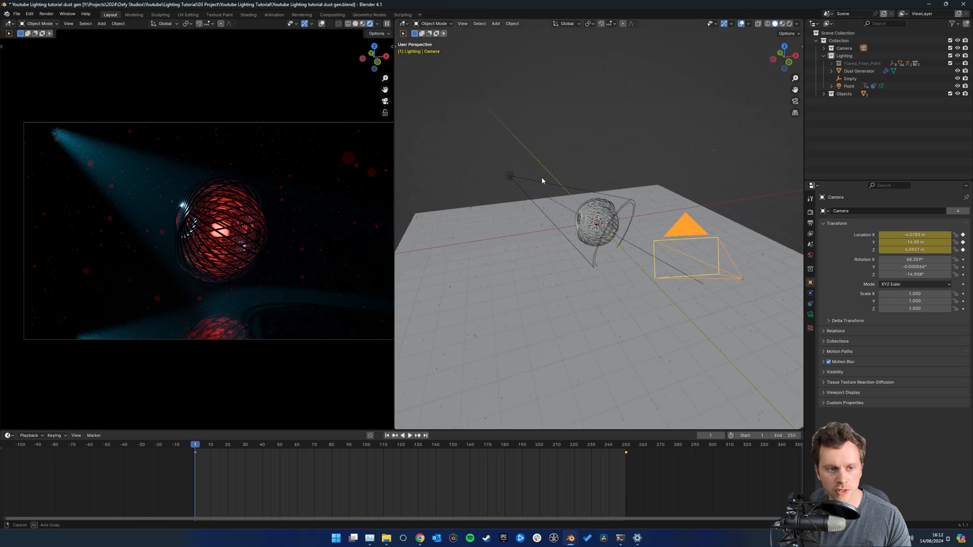
pyautogui.click(509, 177)
pyautogui.hotkey('shift', 'Right')
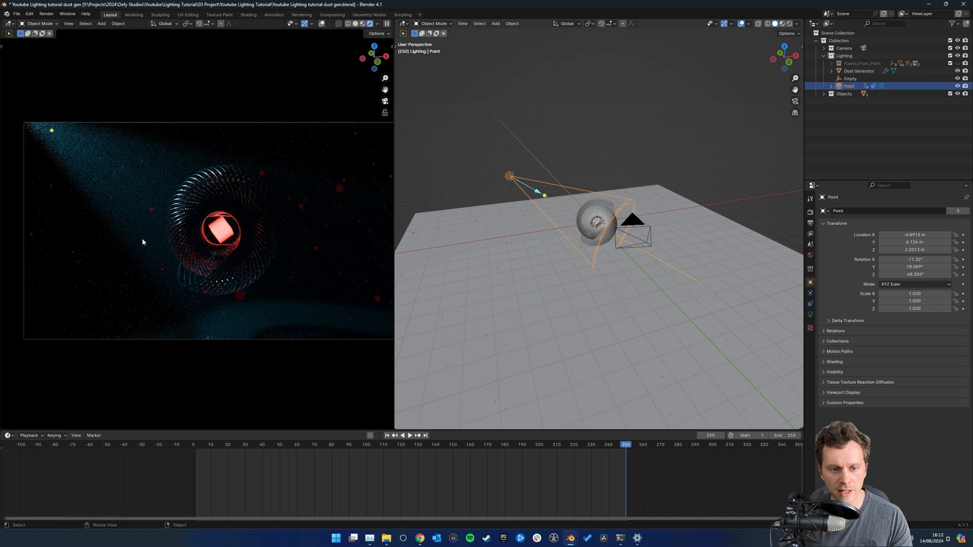
pyautogui.keyDown('shift'); pyautogui.moveTo(601, 208); pyautogui.dragTo(616, 228, button='middle'); pyautogui.keyUp('shift')
pyautogui.moveTo(616, 228); pyautogui.dragTo(609, 231, button='middle')
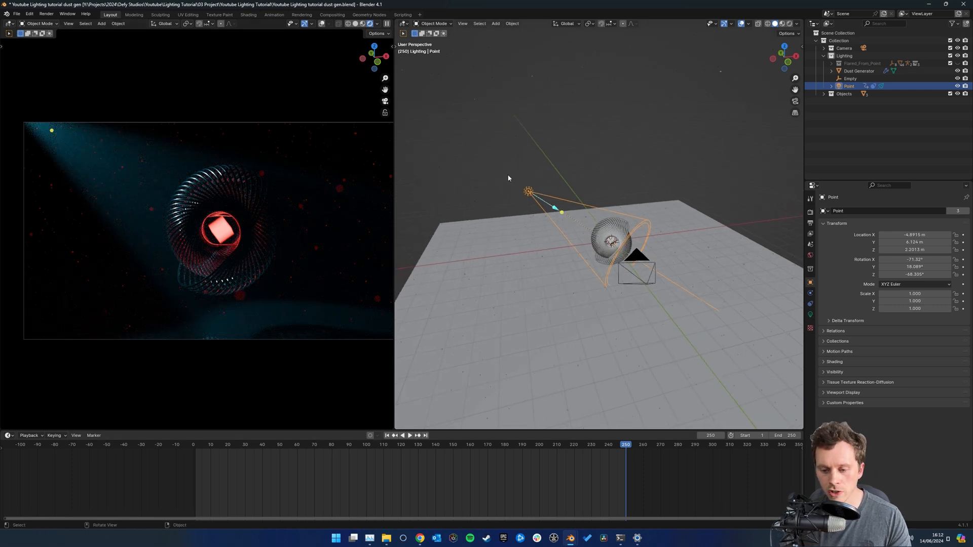
pyautogui.press('k')
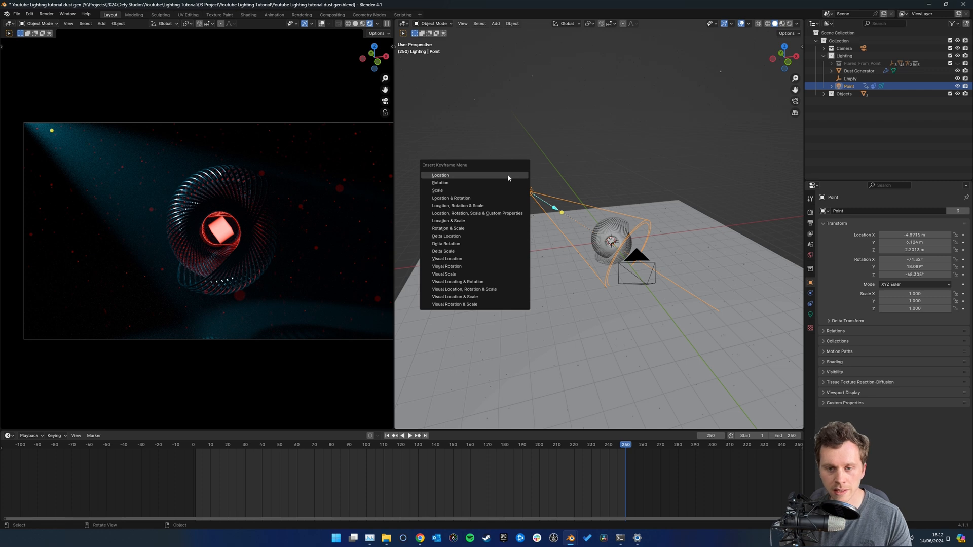
pyautogui.click(510, 178)
# At frame 1, move the point light to about X -9.5, Y 7.8, Z -0.98 m and insert a Location keyframe
pyautogui.hotkey('shift', 'Left')
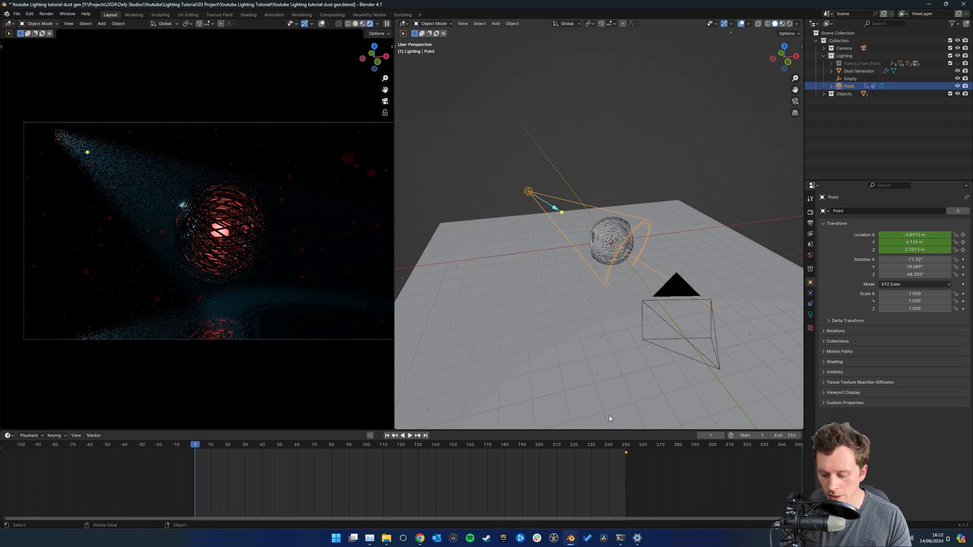
pyautogui.scroll(-2, 560, 273)
pyautogui.scroll(1, 559, 241)
pyautogui.press('g')
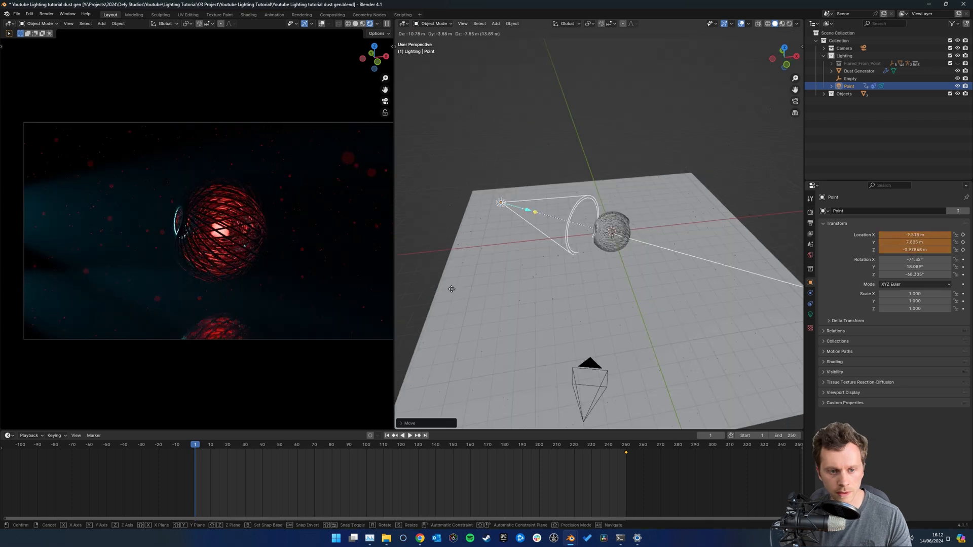
pyautogui.click(452, 289)
pyautogui.keyDown('shift'); pyautogui.moveTo(511, 249); pyautogui.dragTo(555, 247, button='middle'); pyautogui.keyUp('shift')
pyautogui.scroll(1, 594, 276)
pyautogui.press('k')
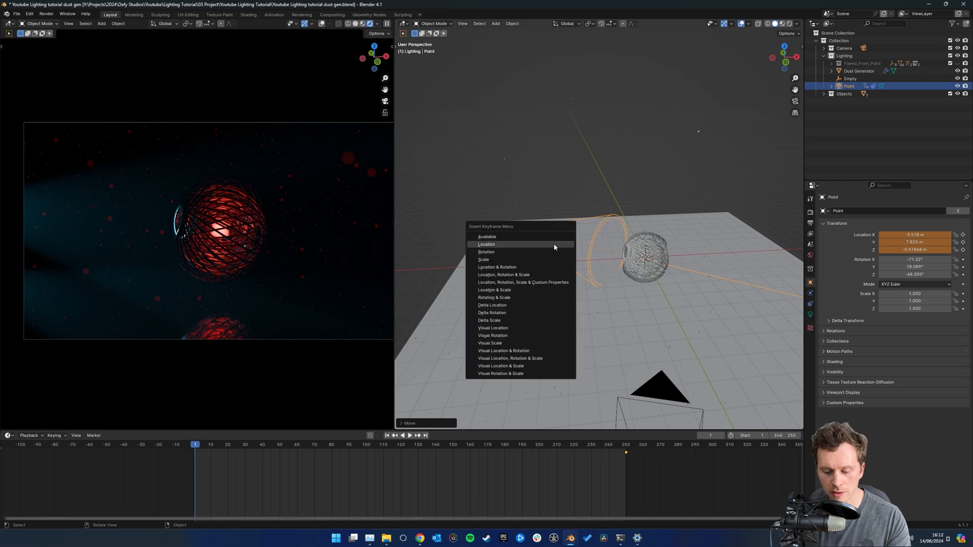
pyautogui.click(554, 246)
# Play the point light's animation and scrub to frame 103 to check its sweep across the scene
pyautogui.press('space')
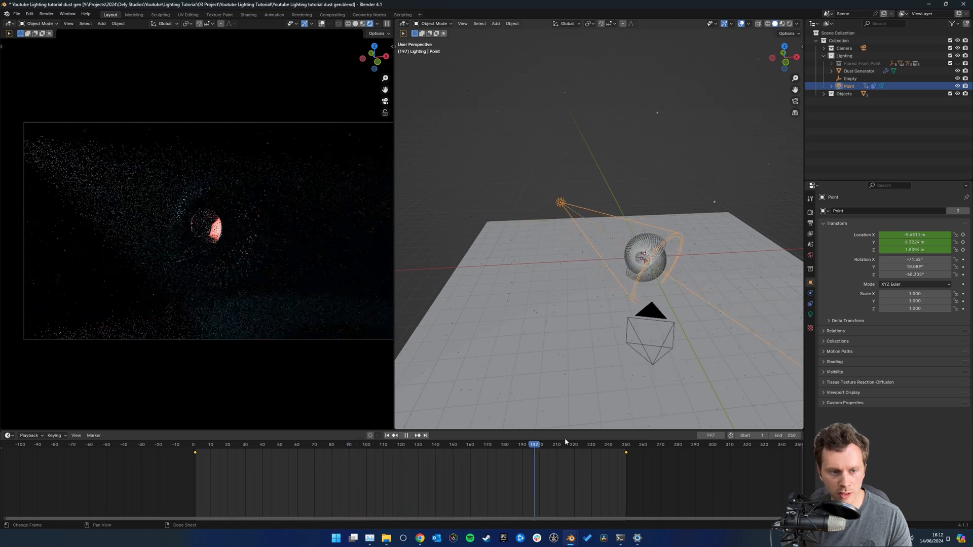
pyautogui.click(293, 437)
pyautogui.moveTo(294, 434); pyautogui.dragTo(371, 450)
pyautogui.press('space')
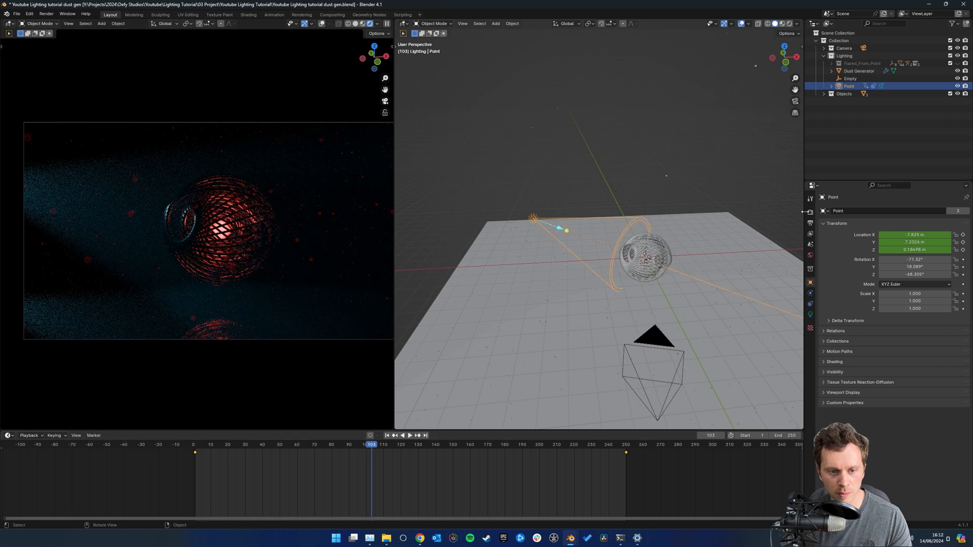
# Show the Flared_From_Point collection again and scrub through the second half of the animation to check the flare against the moving light
pyautogui.click(957, 64)
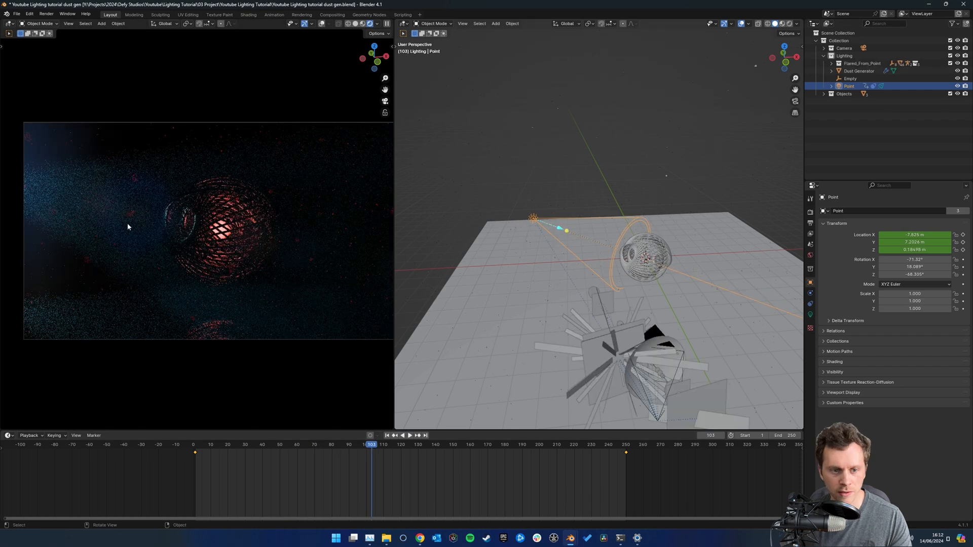
pyautogui.moveTo(365, 448); pyautogui.dragTo(521, 448)
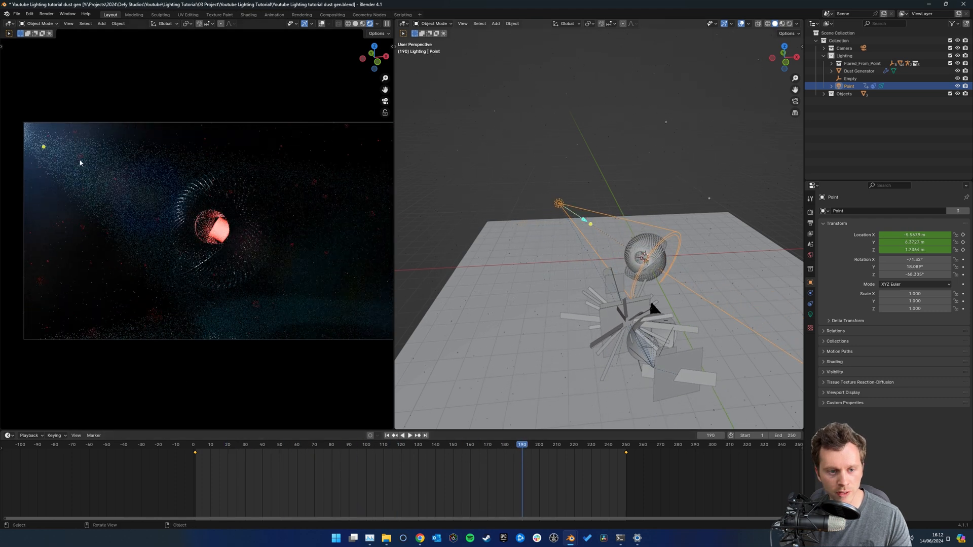
pyautogui.moveTo(521, 450); pyautogui.dragTo(569, 451)
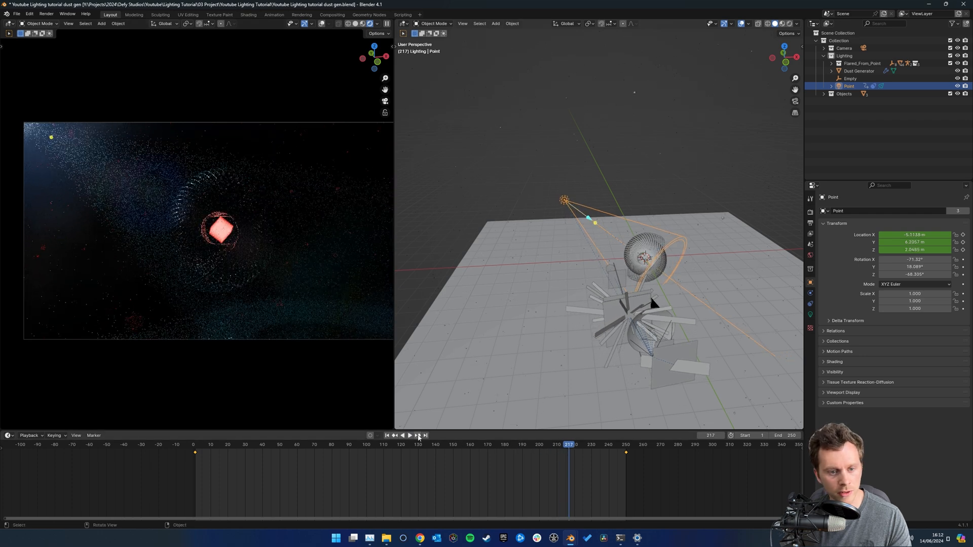
pyautogui.click(417, 435)
pyautogui.keyDown('shift'); pyautogui.moveTo(599, 212); pyautogui.dragTo(589, 258, button='middle'); pyautogui.keyUp('shift')
pyautogui.moveTo(481, 448); pyautogui.dragTo(524, 449)
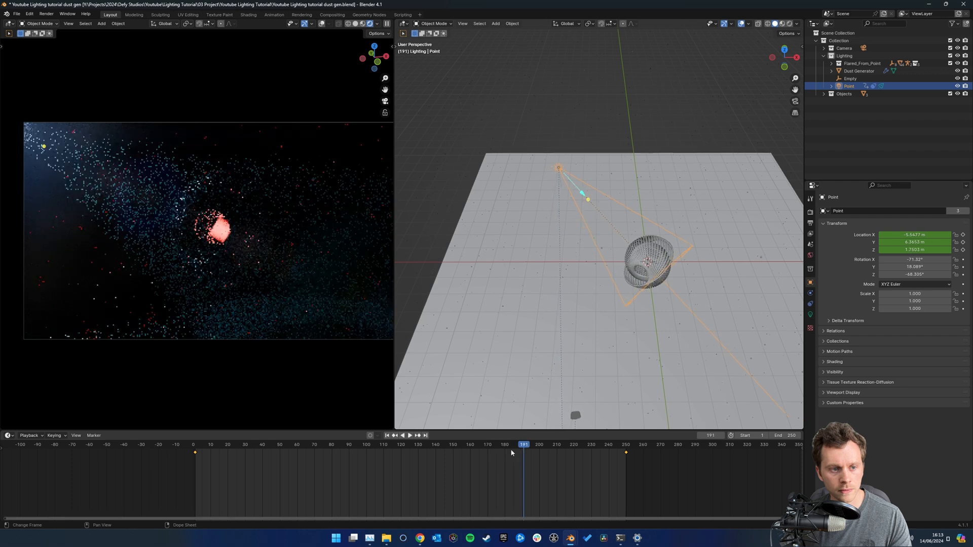
# Set the point light's keyframe interpolation to Linear and scrub through the final frames to review the motion, stopping at frame 200
pyautogui.press('t')
pyautogui.click(401, 463)
pyautogui.moveTo(537, 448); pyautogui.dragTo(592, 447)
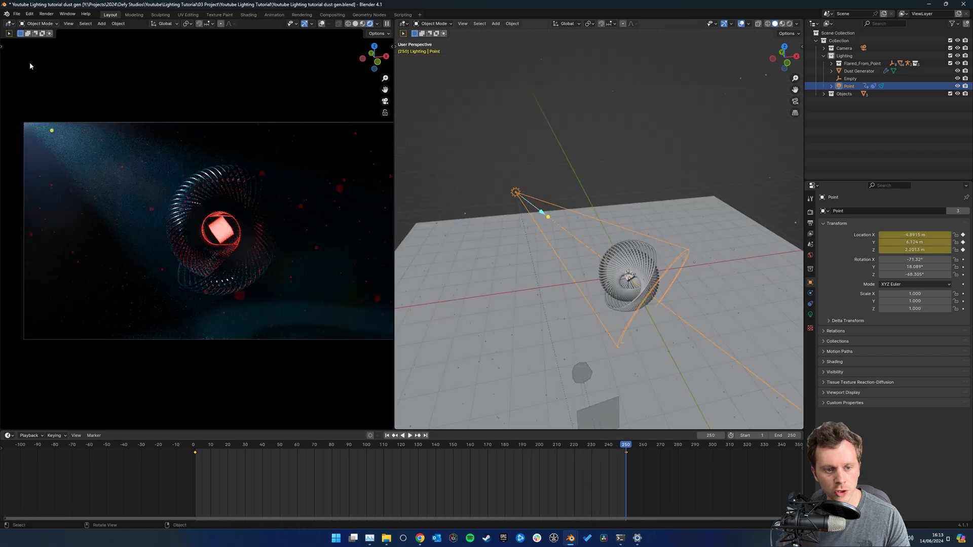
pyautogui.moveTo(610, 441); pyautogui.dragTo(541, 449)
# Inspect the point light's location curves in a Graph Editor and return that area to the rendered viewport
pyautogui.click(9, 23)
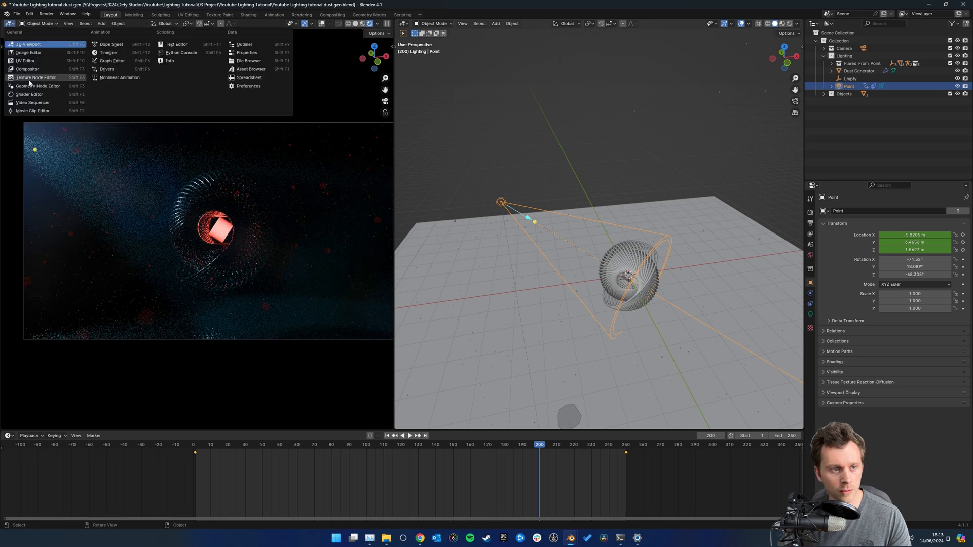
pyautogui.click(112, 61)
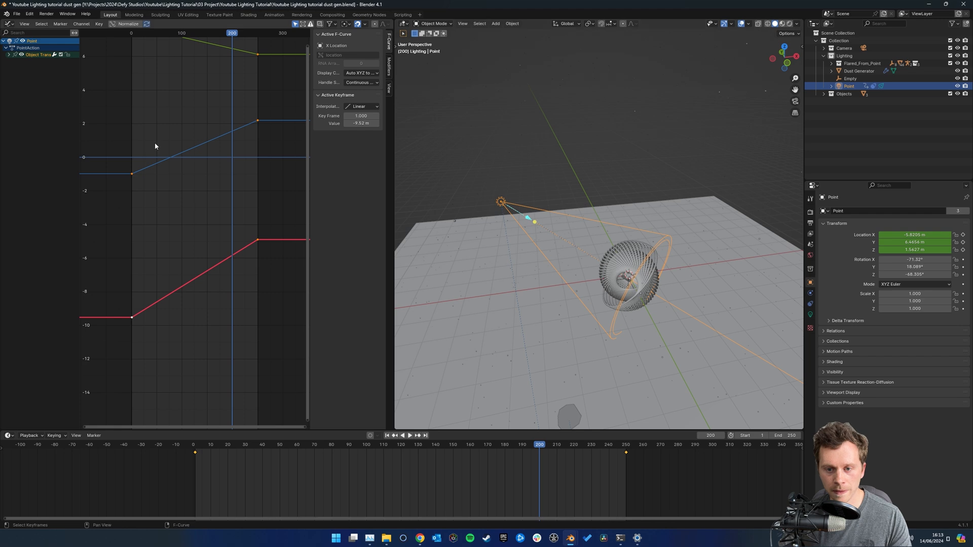
pyautogui.press('t')
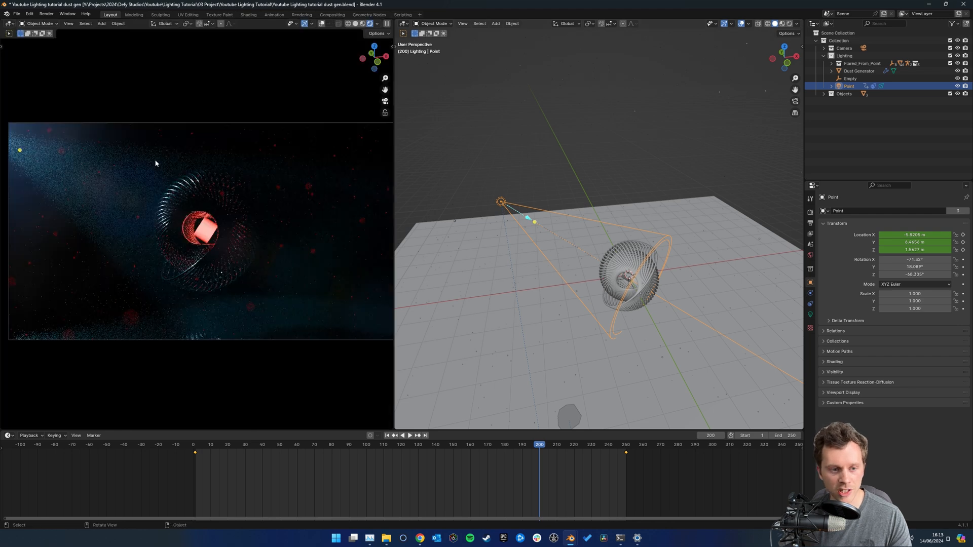